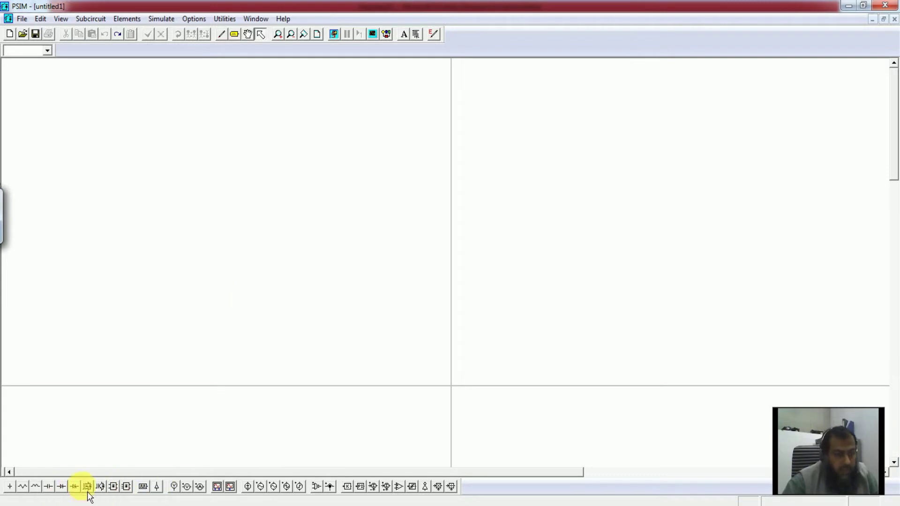
- Place a DC voltage source and, beside it, four MOSFET switches in a two-by-two bridge arrangement
left_click(248, 487)
left_click(173, 188)
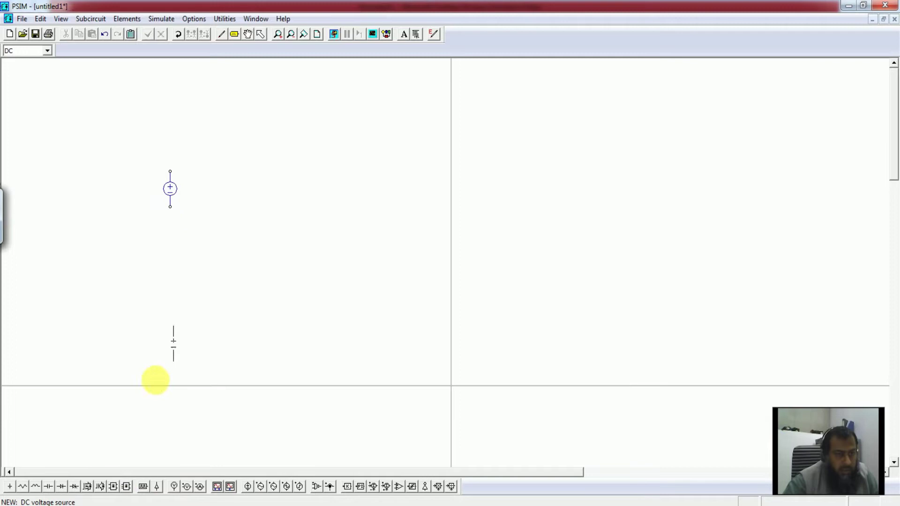
left_click(90, 487)
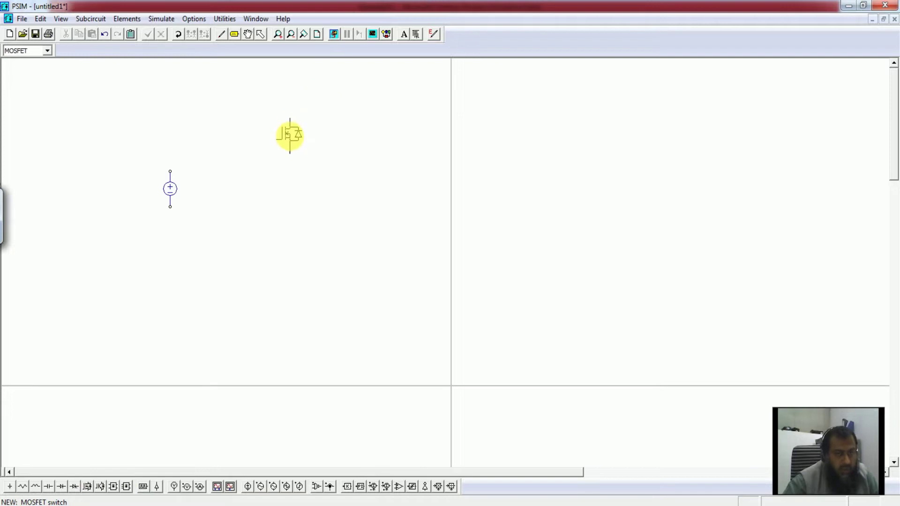
left_click(290, 135)
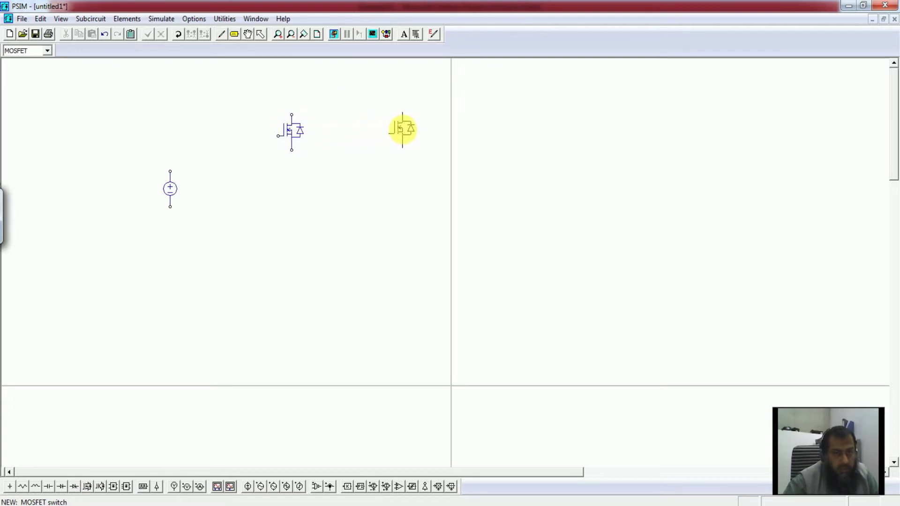
left_click(401, 132)
left_click(291, 246)
left_click(399, 239)
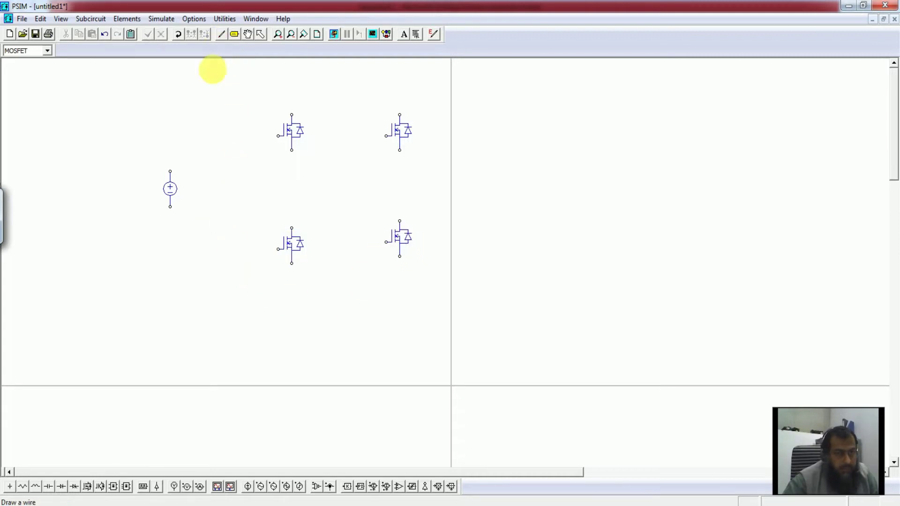
- Place current sensors above the DC source, between the two legs, and below each upper MOSFET, rotating the in-line ones vertically
left_click(330, 486)
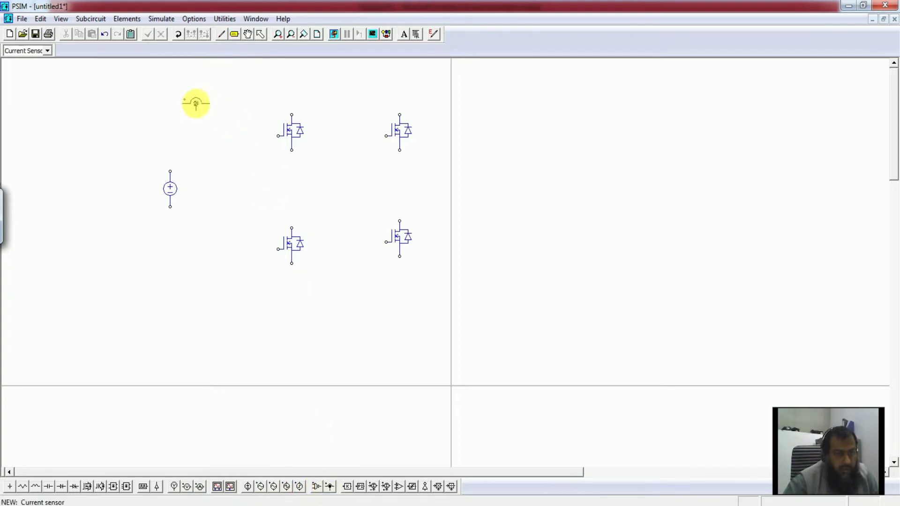
right_click(158, 126)
left_click(171, 157)
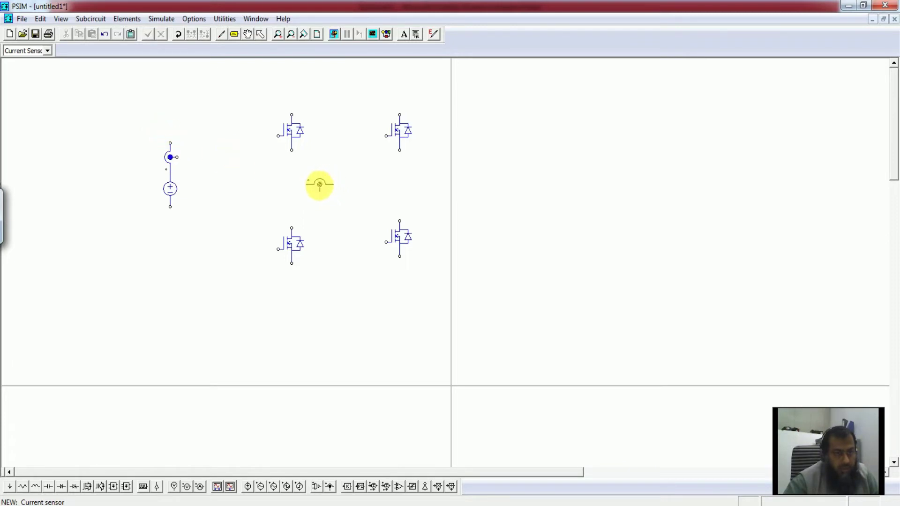
left_click(319, 187)
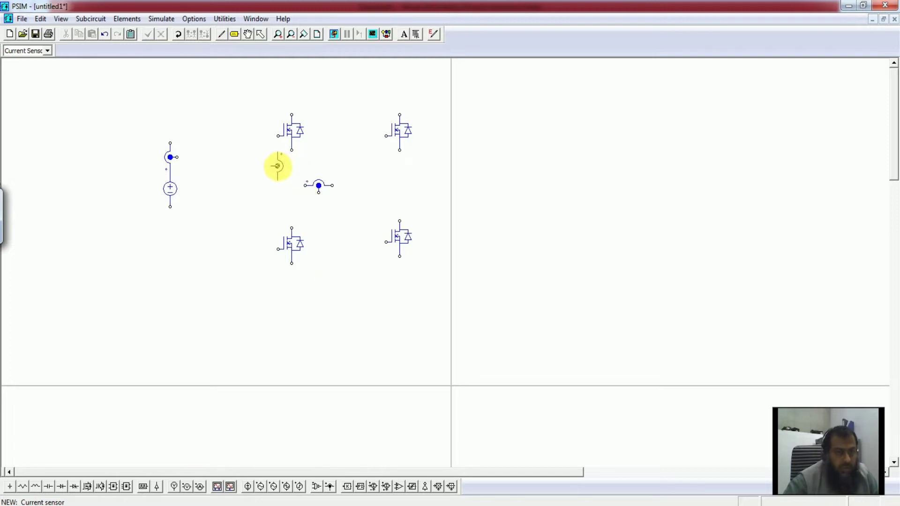
left_click(291, 165)
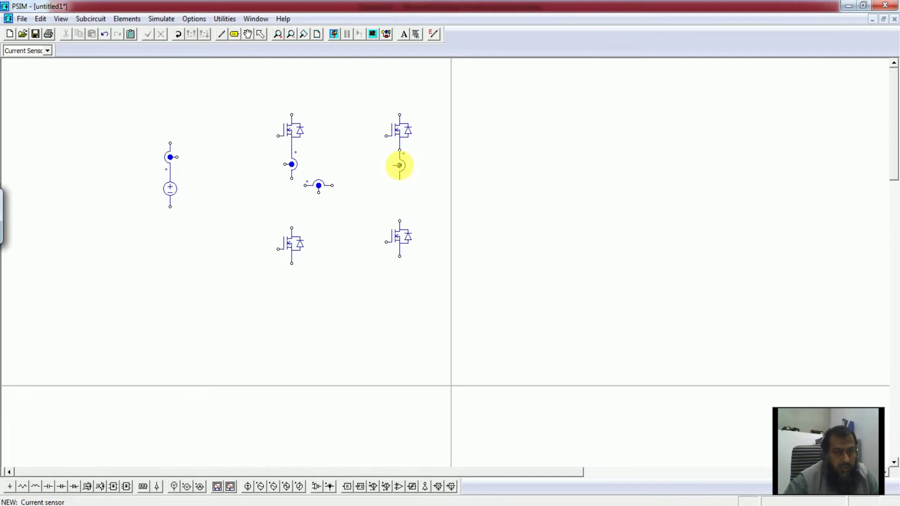
left_click(400, 164)
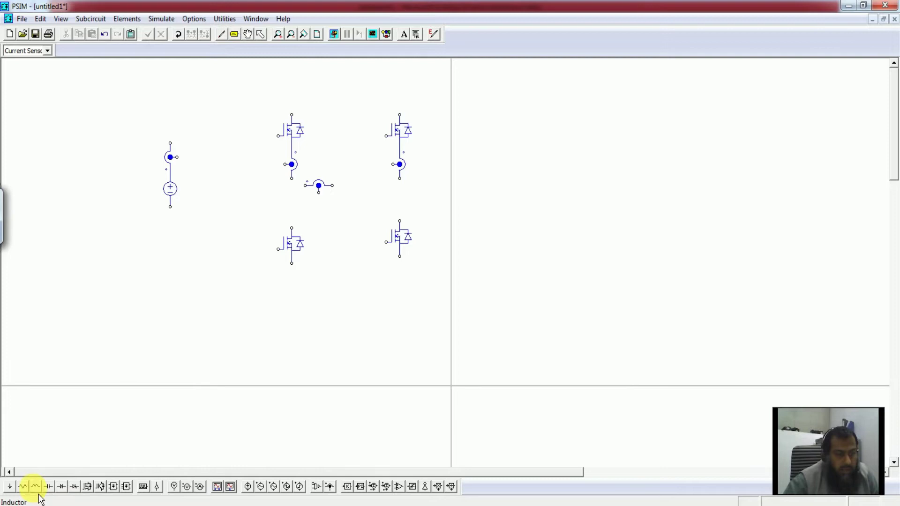
- Add a resistor and an inductor in series with the middle current sensor, and shift the second MOSFET leg outward to make room
left_click(23, 486)
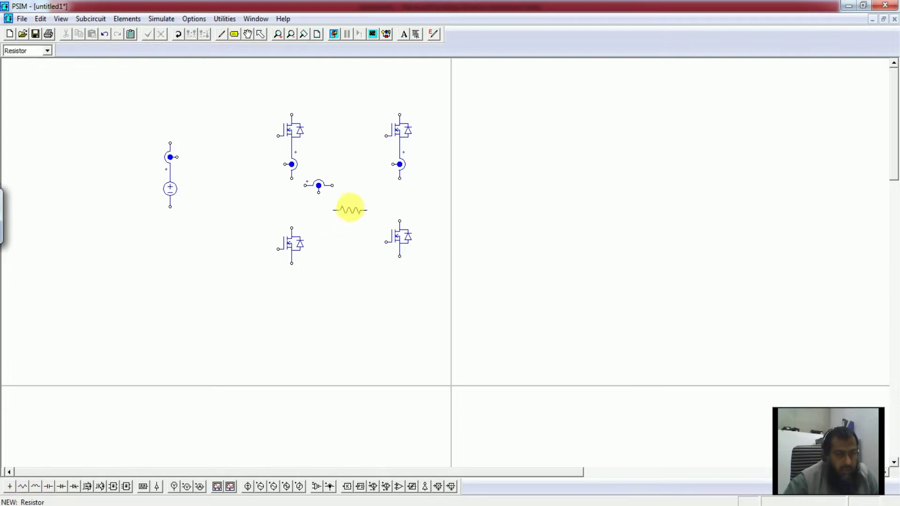
left_click(351, 186)
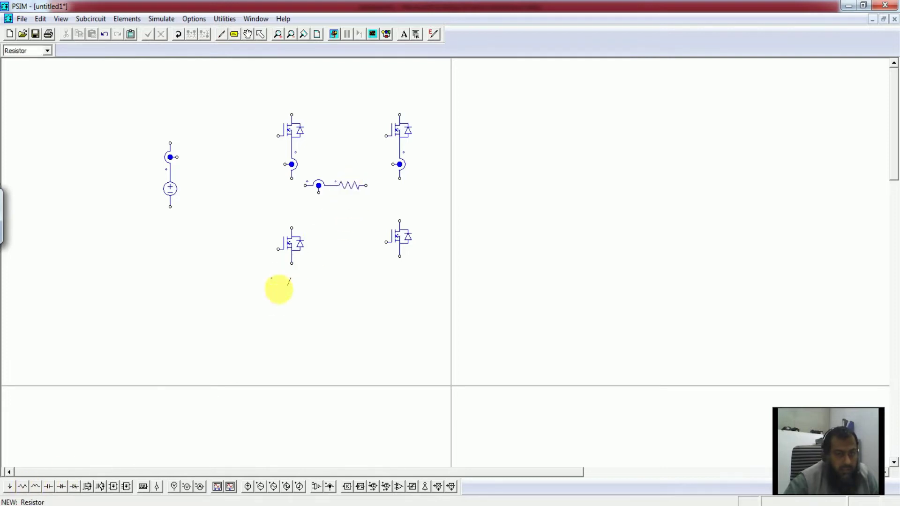
left_click(35, 486)
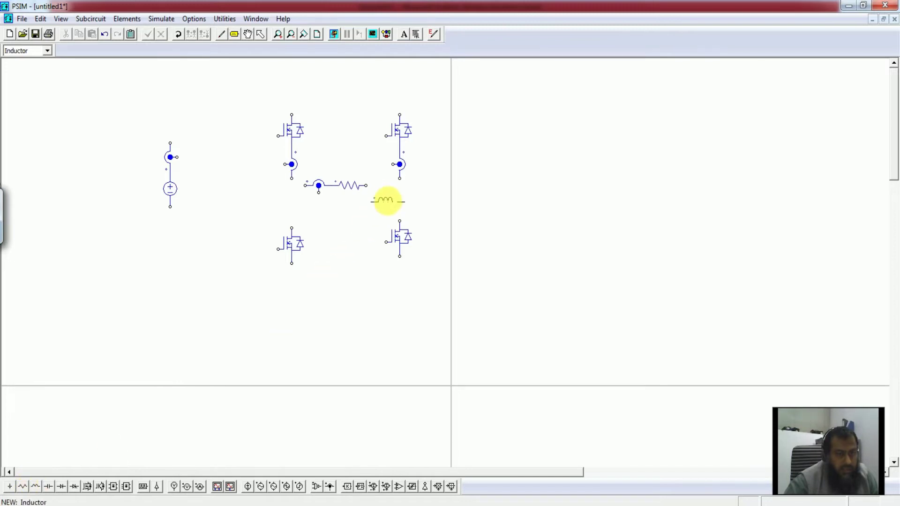
left_click(385, 185)
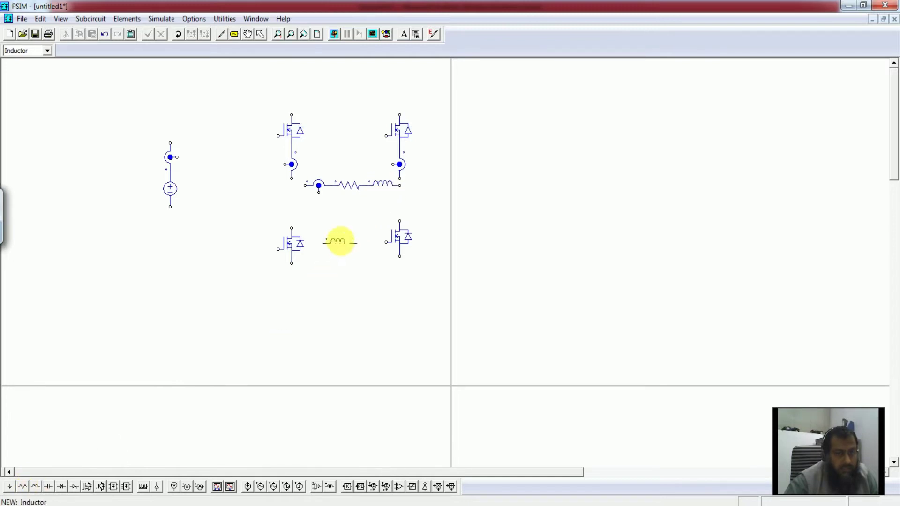
key("Escape")
left_click_drag(378, 95, 433, 175)
left_click_drag(399, 238, 433, 242)
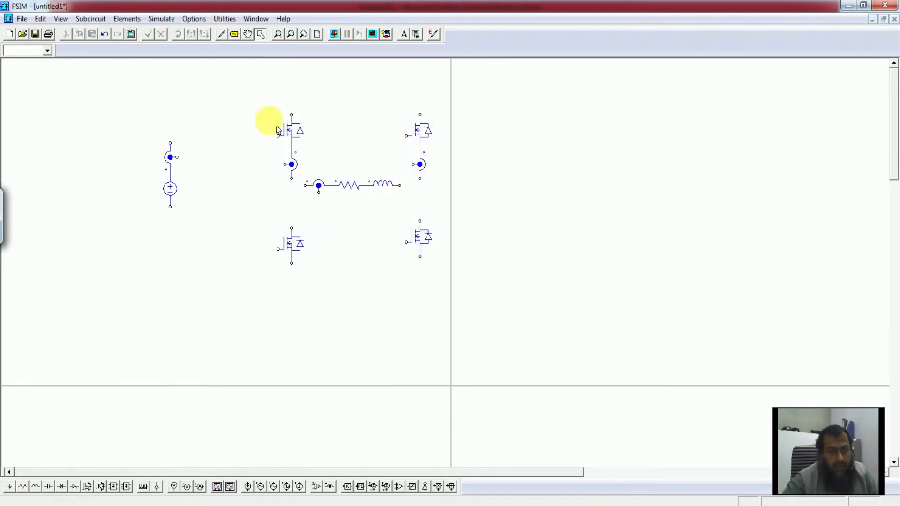
- Wire the DC source and its current sensor to both MOSFET legs, joining the upper and lower switches and both supply rails
left_click(230, 38)
mouse_move(174, 145)
left_mouse_down()
mouse_move(181, 113)
mouse_move(286, 120)
mouse_move(288, 98)
mouse_move(420, 95)
left_mouse_up()
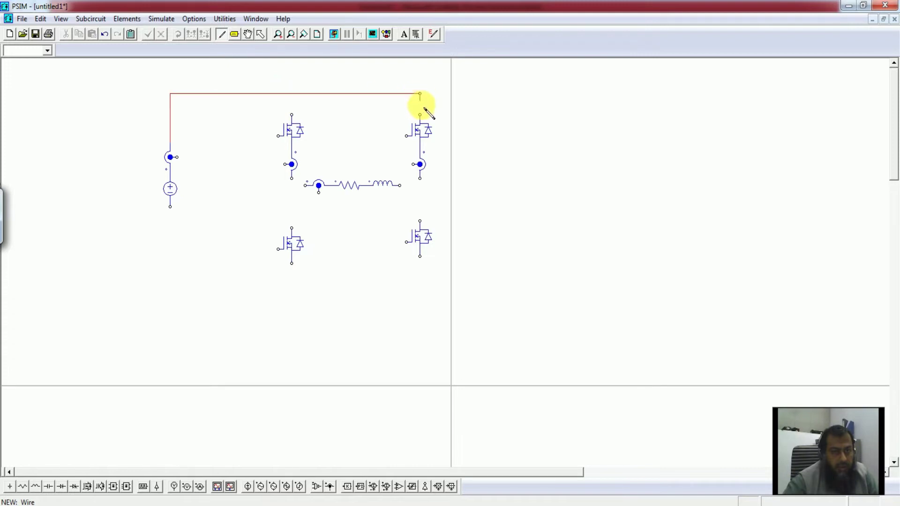
left_click_drag(295, 97, 293, 95)
left_click_drag(296, 181, 294, 229)
left_click_drag(427, 179, 170, 291)
left_click_drag(170, 207, 170, 292)
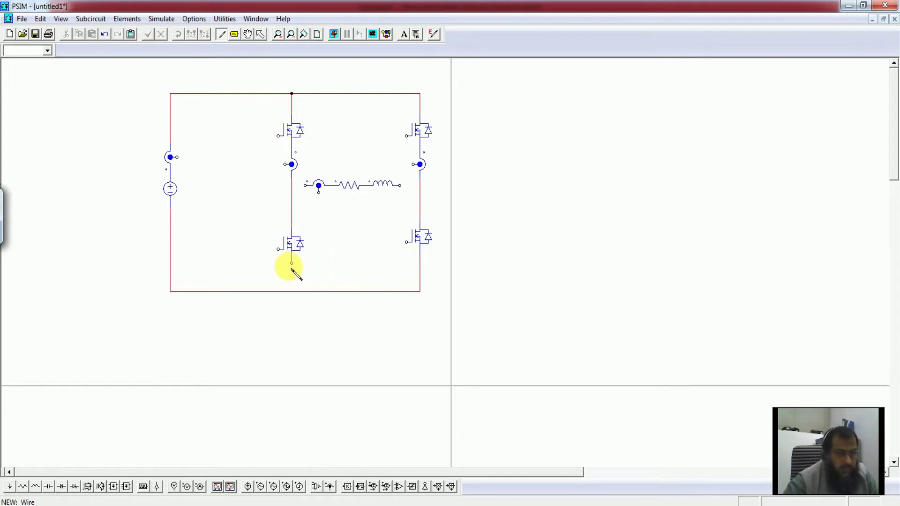
left_click_drag(291, 264, 291, 291)
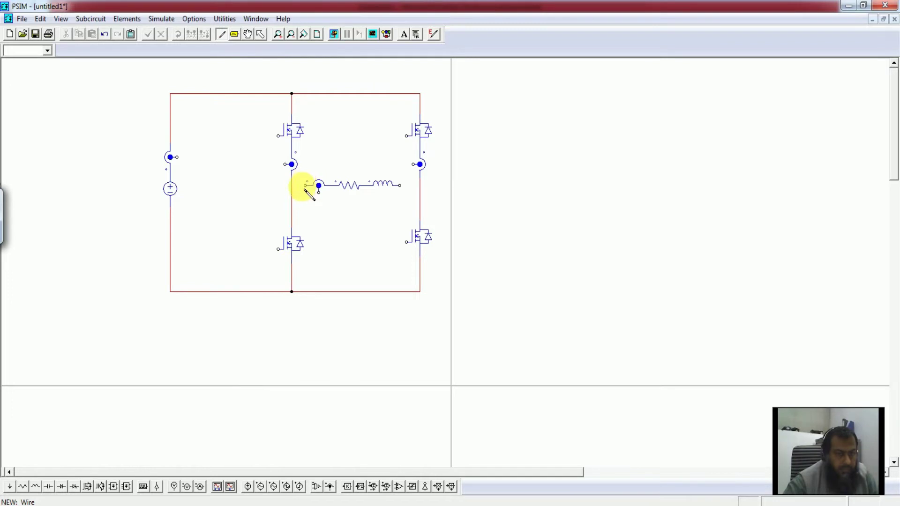
- Wire the series load between the two leg midpoints and connect a voltage sensor across the resistor and inductor
left_click_drag(305, 186, 291, 185)
left_click_drag(412, 189, 419, 186)
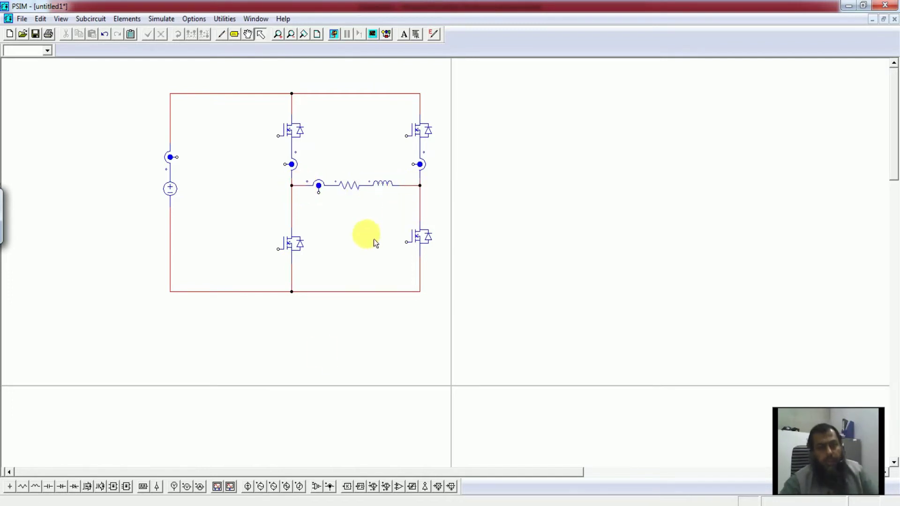
left_click(316, 487)
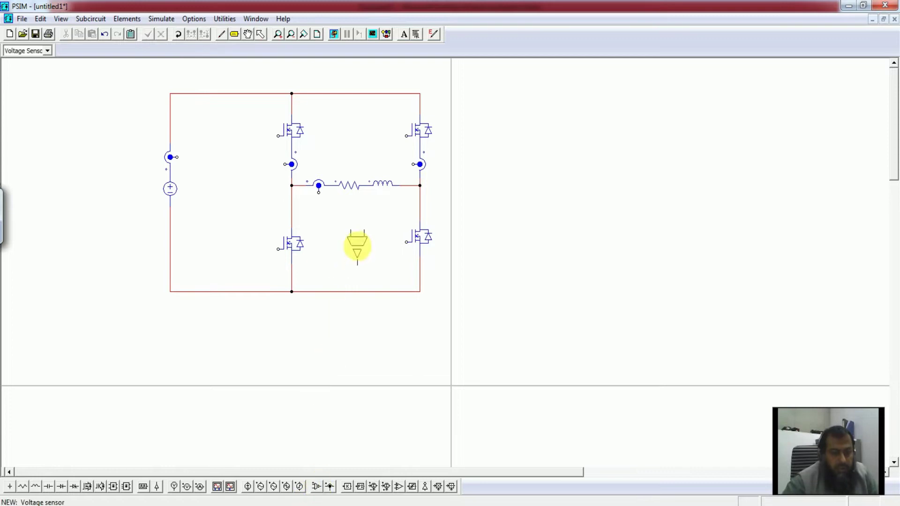
left_click(352, 139)
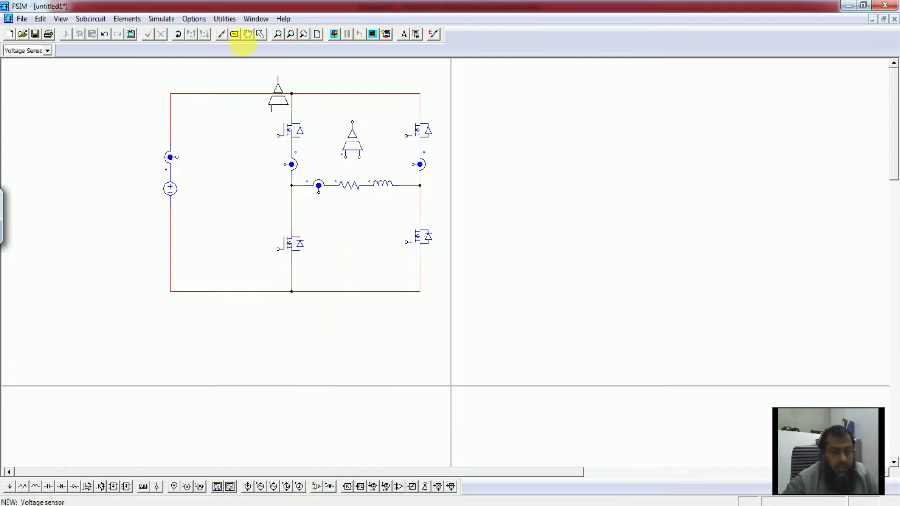
left_click(221, 34)
left_click_drag(345, 157, 399, 185)
- Attach voltage probes to the outputs of the source, first-leg and load current sensors and the load voltage sensor
left_click(174, 486)
right_click(187, 160)
left_click(190, 158)
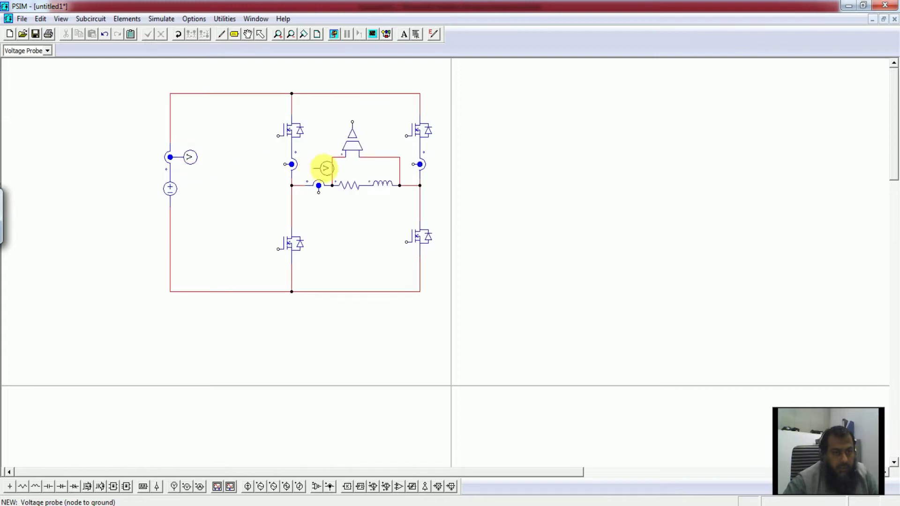
right_click(270, 168)
left_click(274, 164)
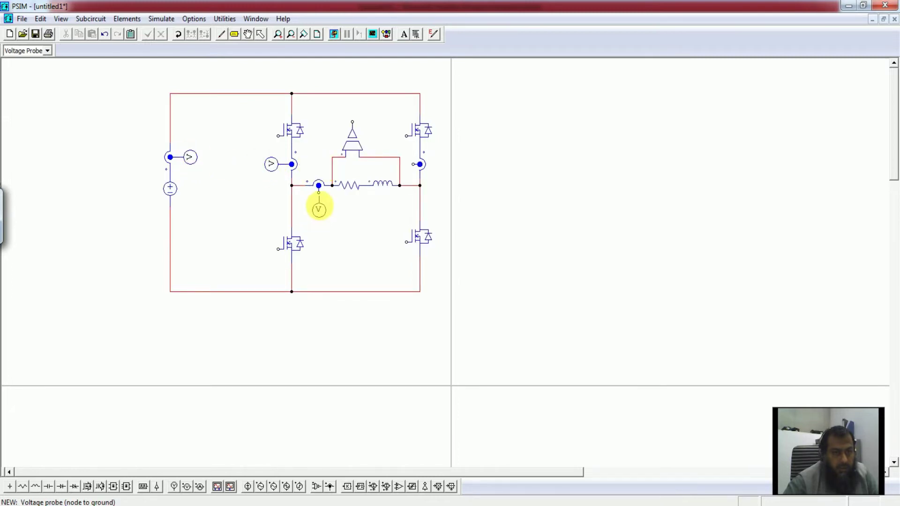
left_click(318, 205)
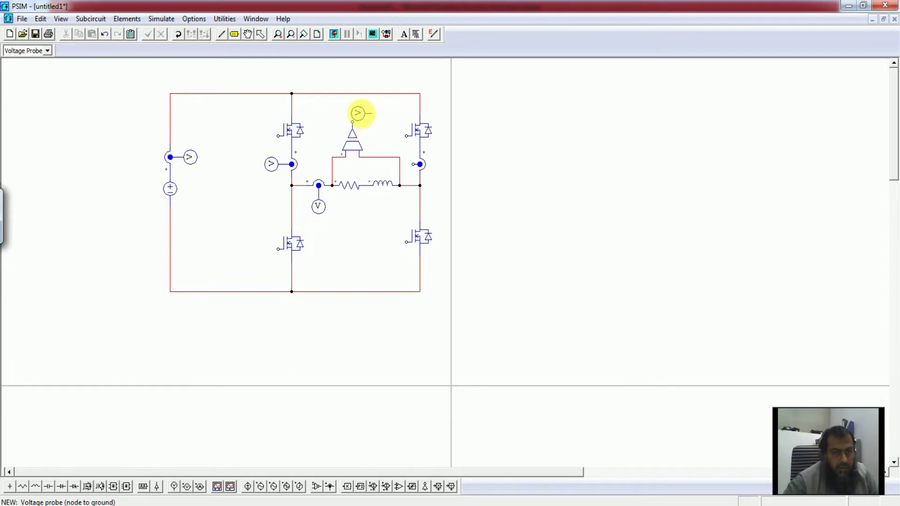
left_click(352, 108)
key("Escape")
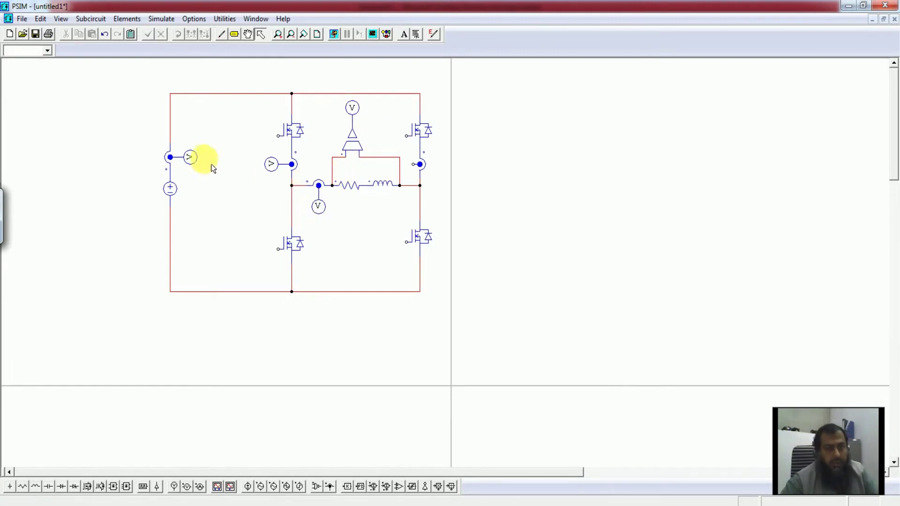
- Name the probe on the DC source's current sensor Idc
double_click(191, 159)
double_click(141, 143)
type("Idc")
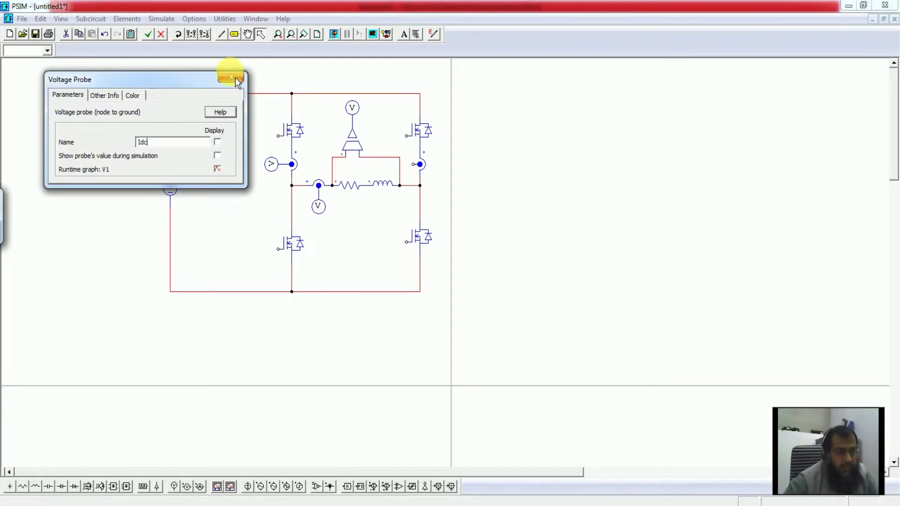
left_click(235, 78)
- Name the probe on the first MOSFET leg's current sensor Is1IS2
double_click(282, 174)
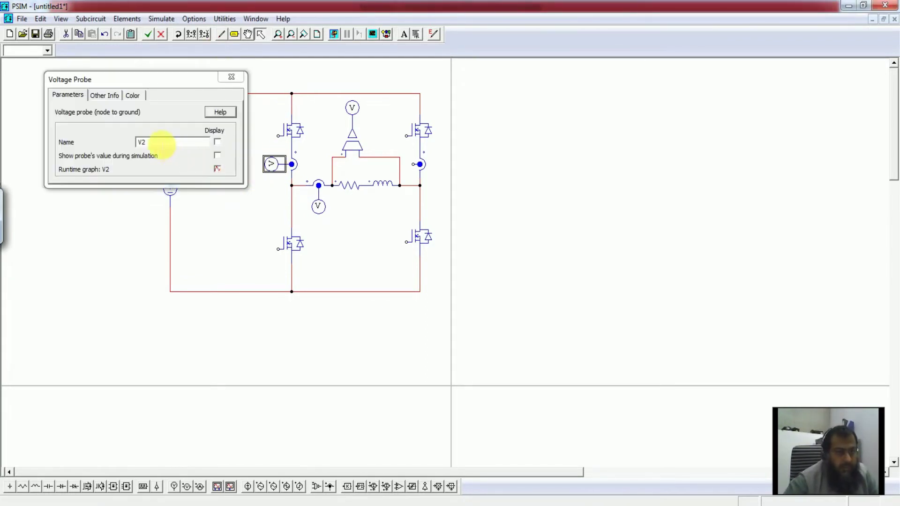
double_click(159, 142)
type("Is1")
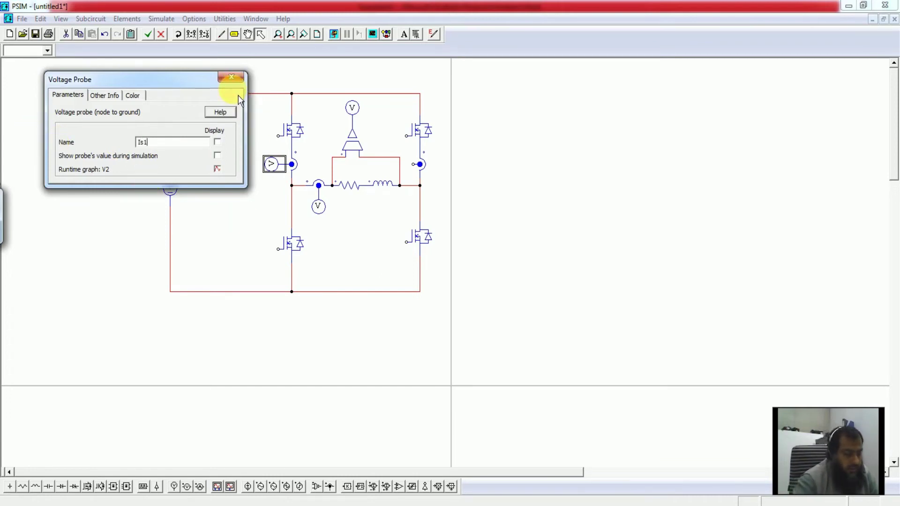
type("I")
type("S2")
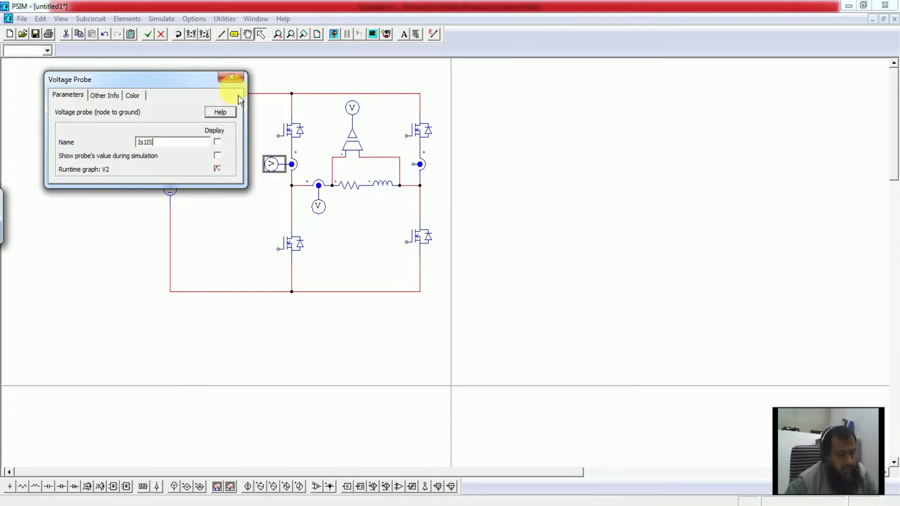
left_click(235, 78)
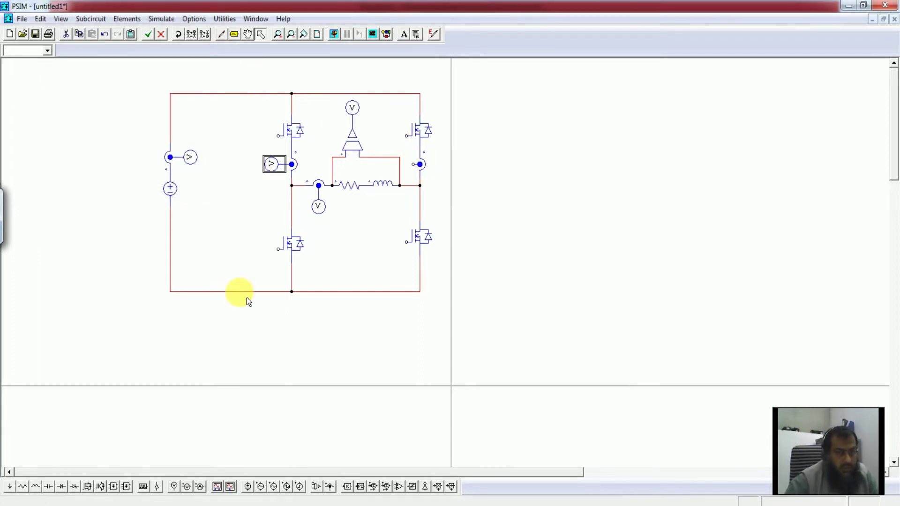
- Attach a voltage probe to the second MOSFET leg's current sensor and name it Is3IS4
left_click(174, 489)
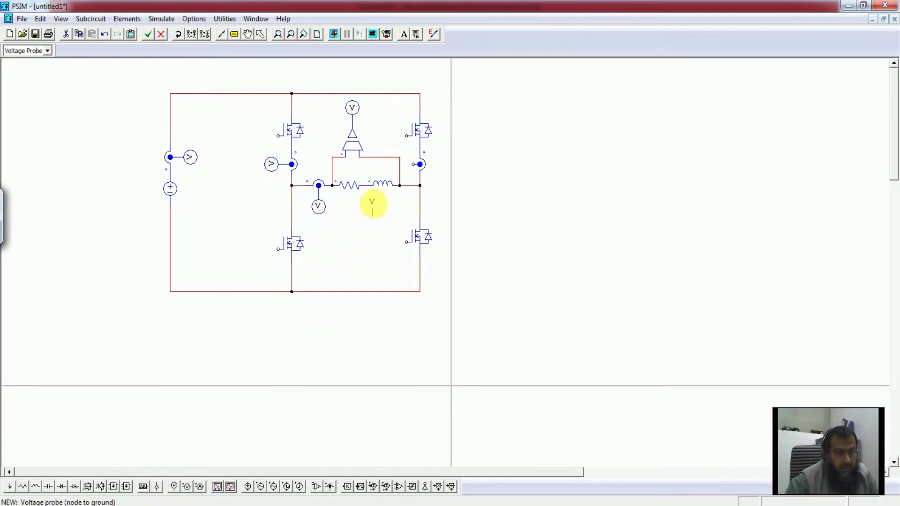
left_click(413, 155)
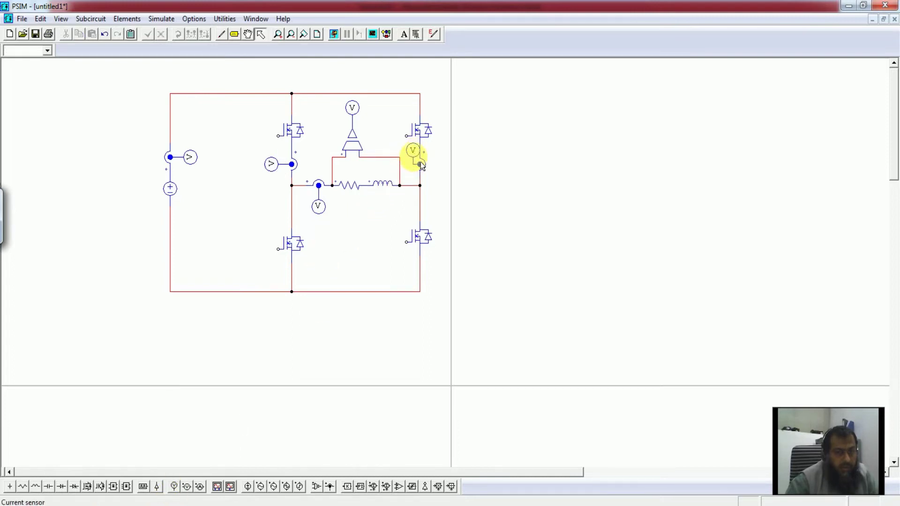
double_click(413, 152)
double_click(182, 146)
type("Is3IS4")
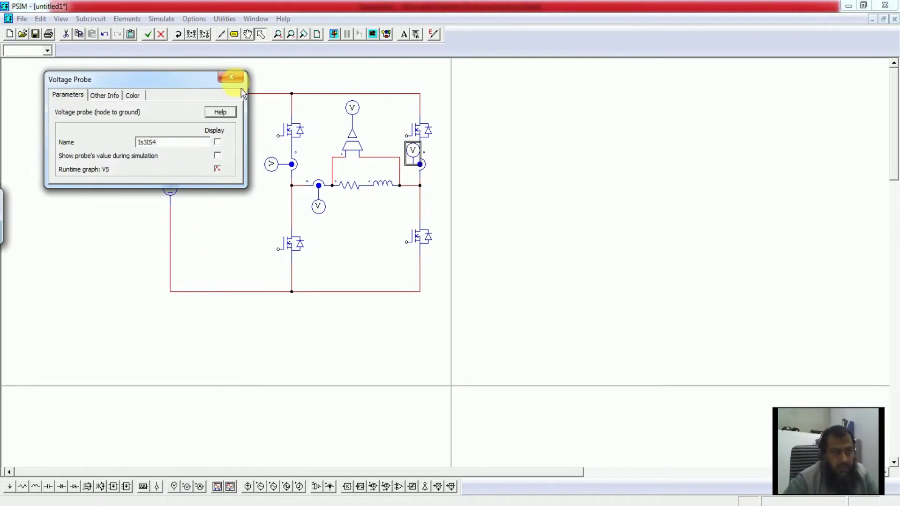
left_click(232, 78)
- Check the DC voltage source's parameters and set the load resistor's resistance to 10
double_click(181, 200)
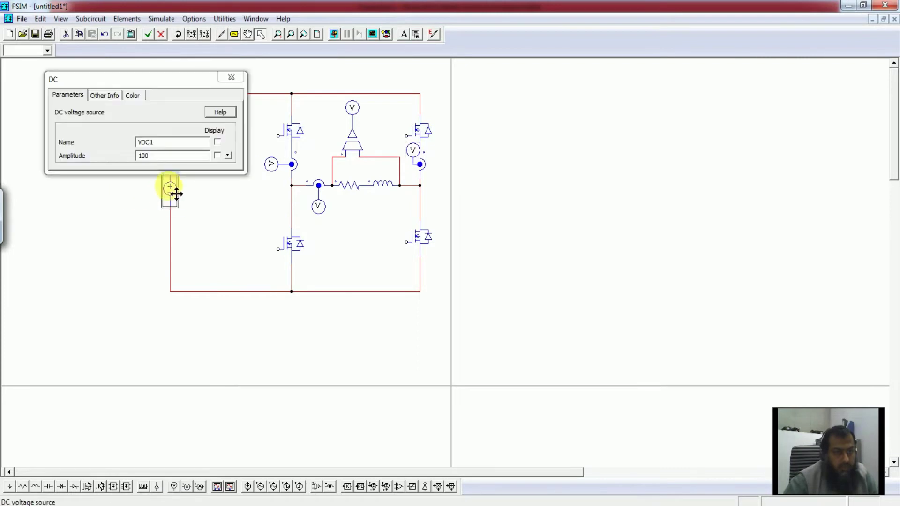
left_click(231, 77)
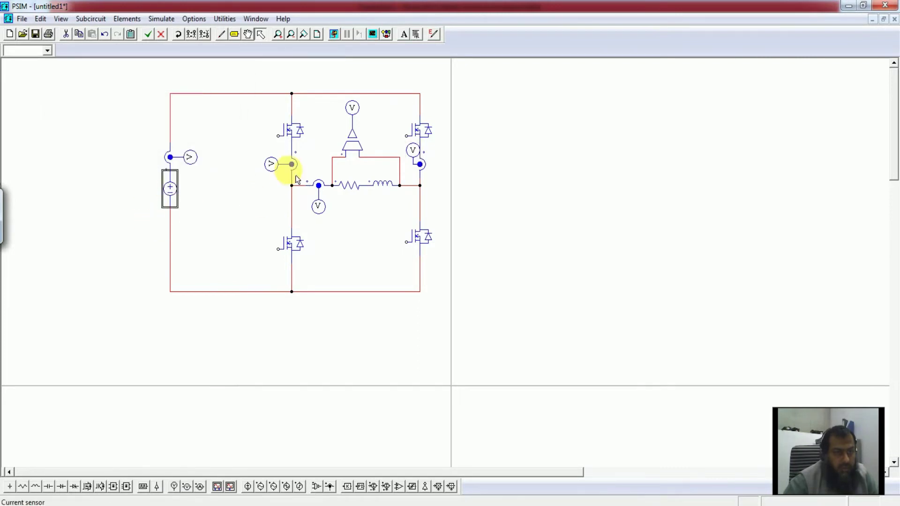
double_click(359, 194)
double_click(146, 156)
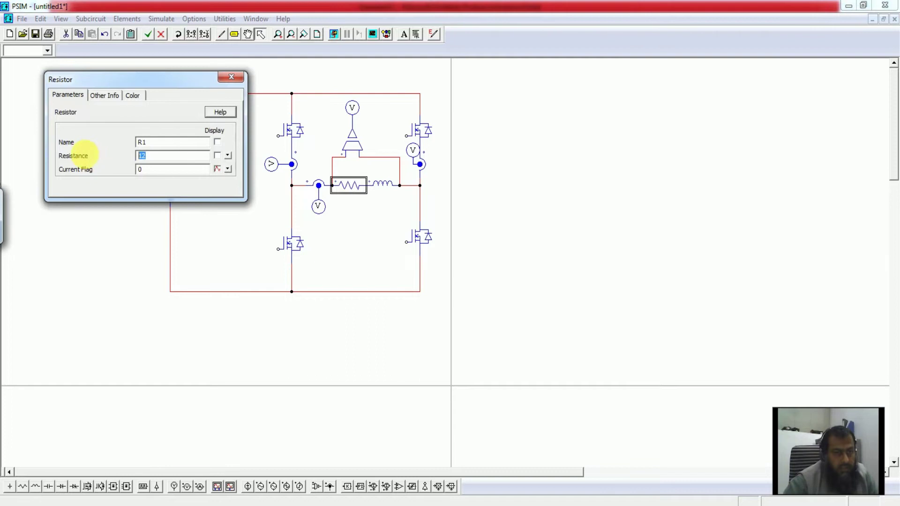
type("10")
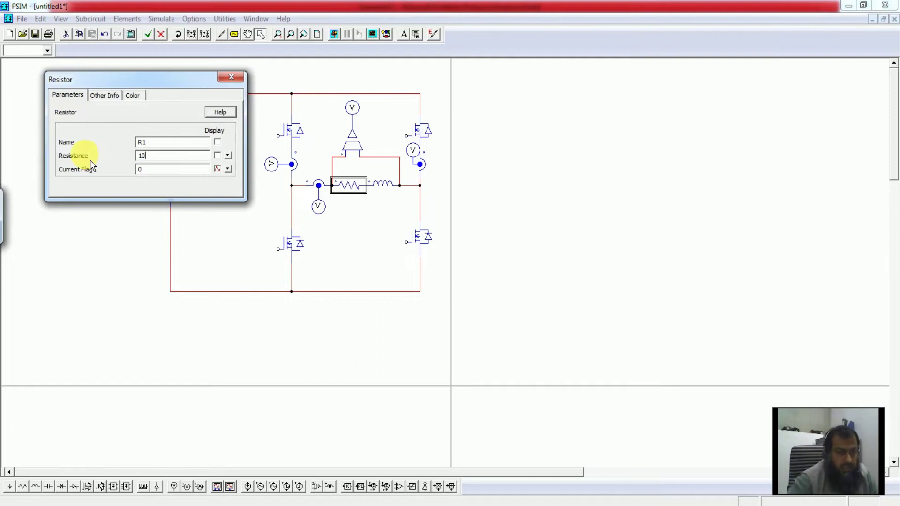
left_click(231, 78)
- Set the load inductor's inductance to 25m
double_click(387, 185)
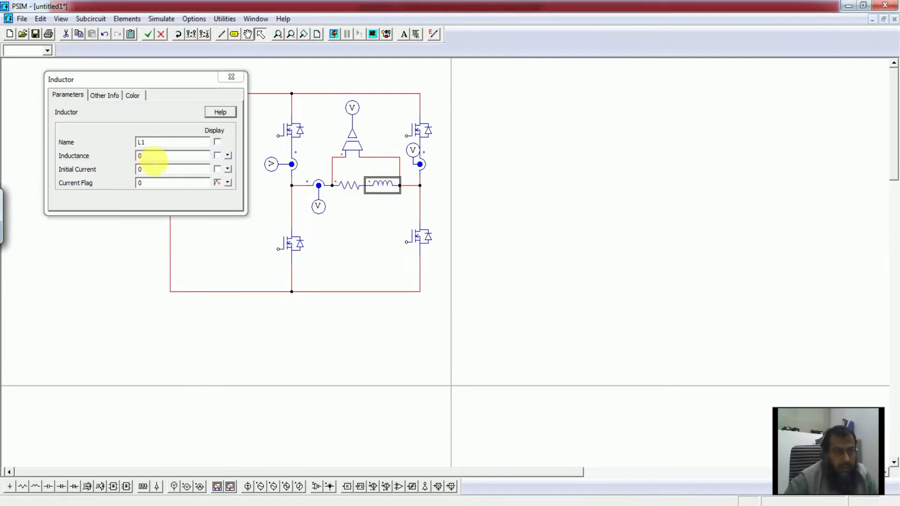
double_click(150, 157)
type("25m")
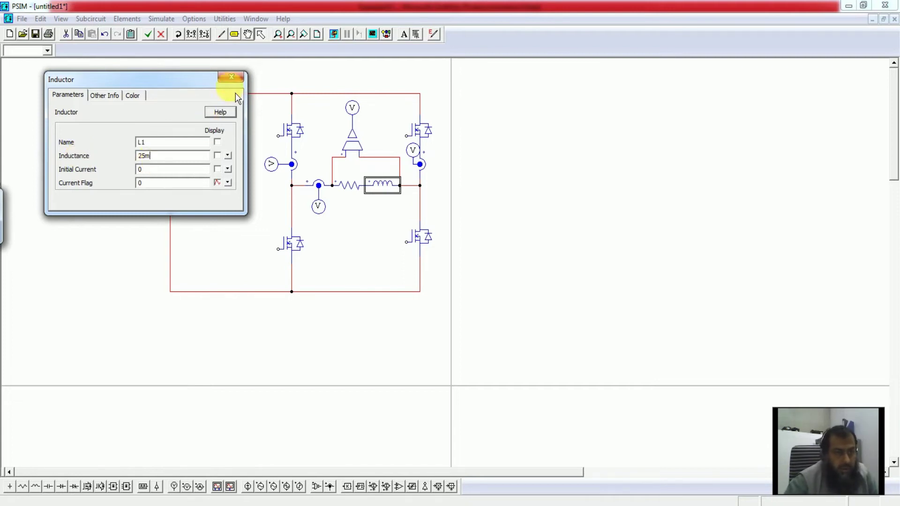
left_click(231, 77)
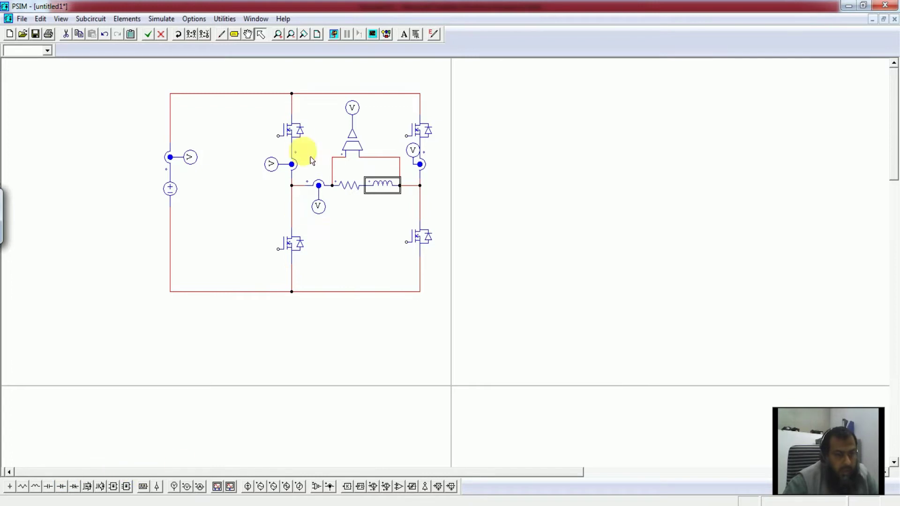
- Attach a gating block to the gate of the first leg's upper MOSFET and set its frequency to 60
left_click(157, 486)
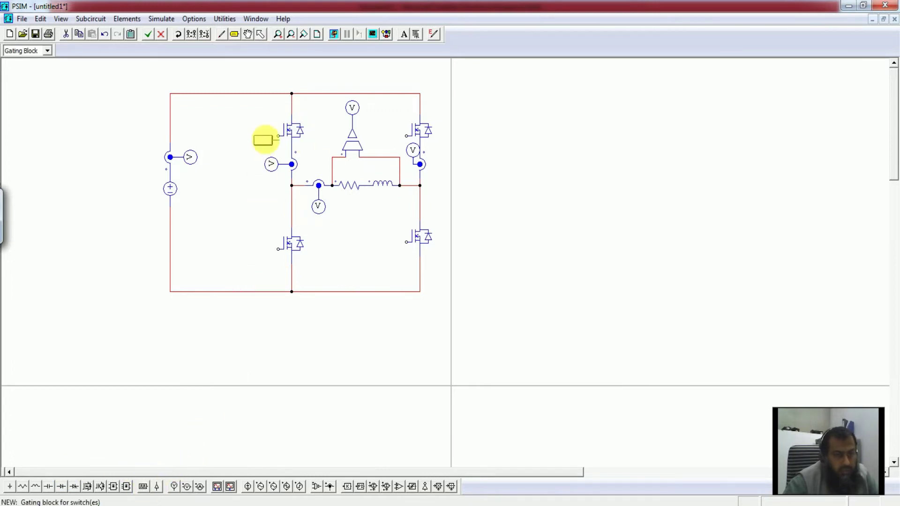
left_click(262, 136)
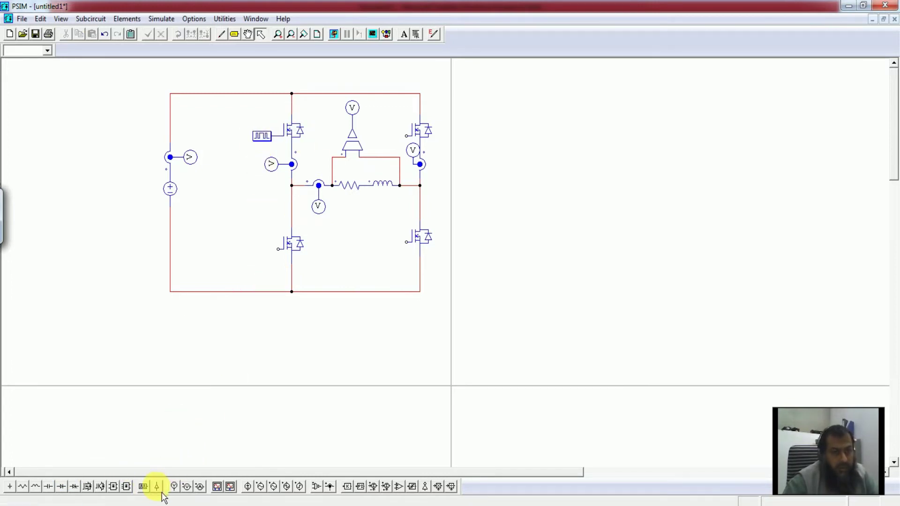
double_click(262, 136)
left_click_drag(168, 78, 245, 131)
left_click_drag(285, 157, 312, 181)
left_click_drag(310, 258, 200, 262)
type("60")
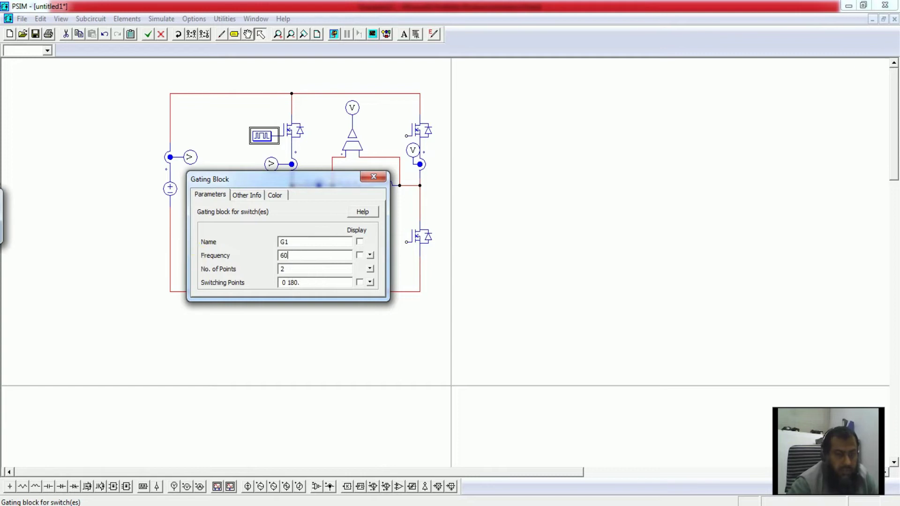
key("Tab")
key("Tab")
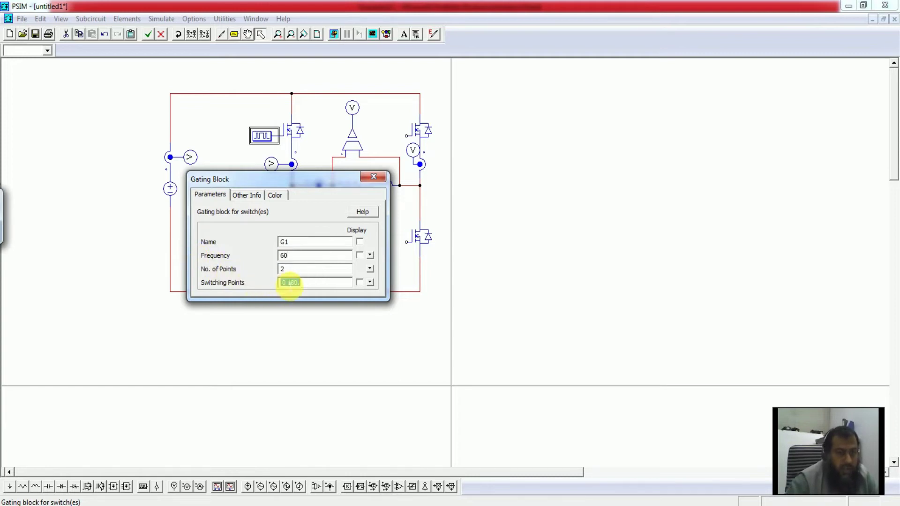
left_click(373, 177)
- Copy the gating block to the gates of the second leg's lower MOSFET and the first leg's lower MOSFET
key("ctrl+c")
key("ctrl+v")
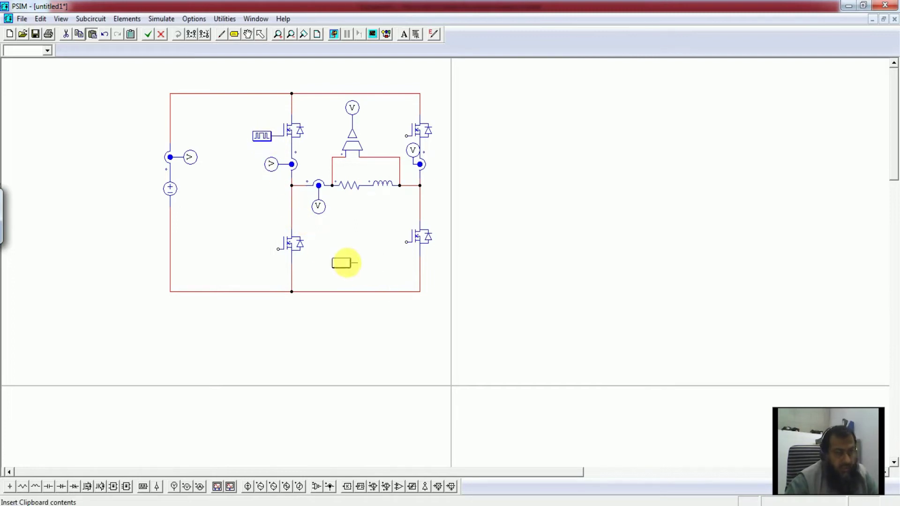
left_click(390, 241)
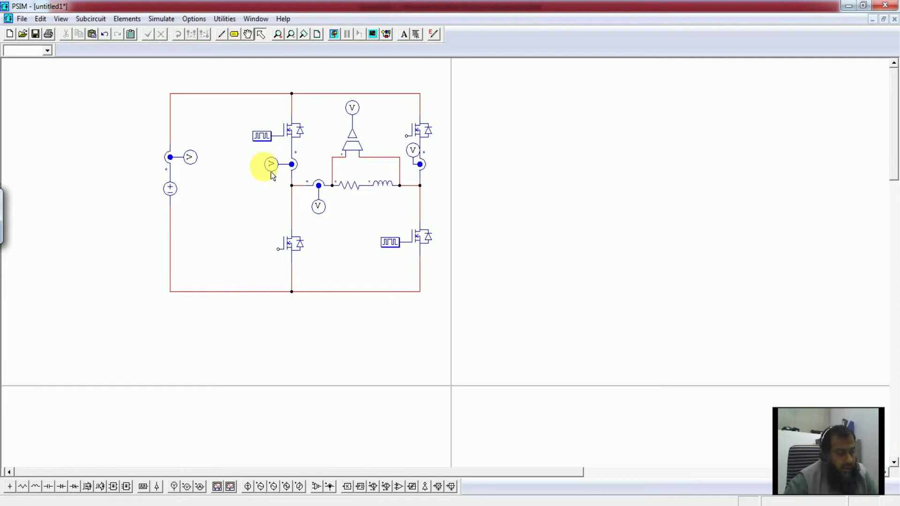
key("ctrl+v")
left_click(261, 249)
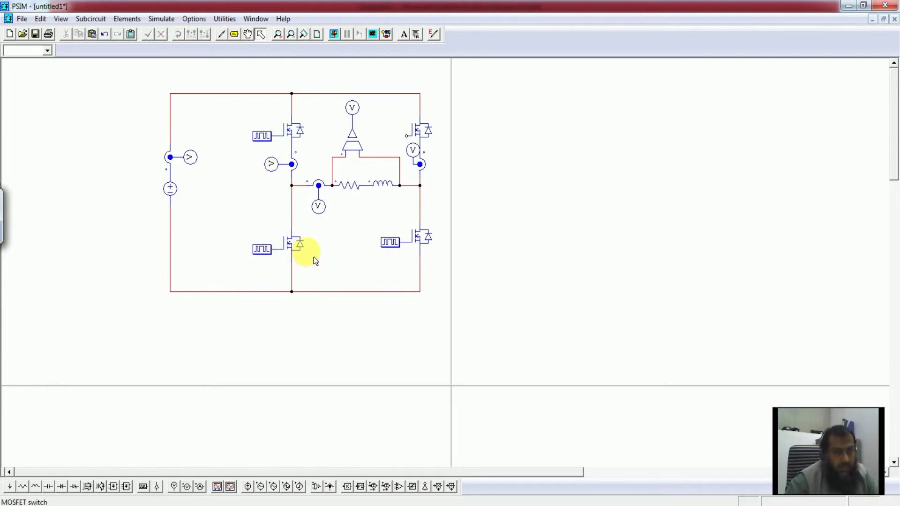
- Set the switching points of the first leg's lower MOSFET gating block to 180 and 360
double_click(274, 254)
left_click(298, 284)
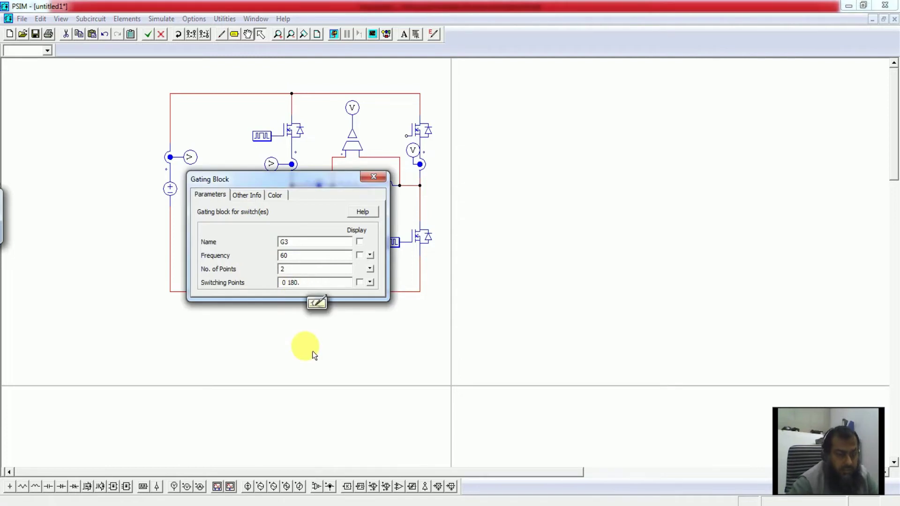
key("shift+Left")
key("shift+Left")
key("shift+Left")
key("shift+Left")
key("shift+Left")
type("1")
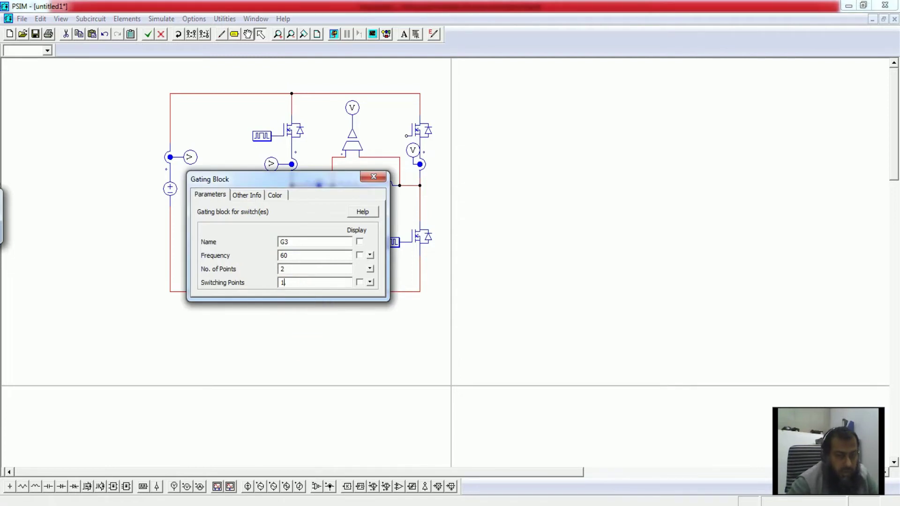
type("80 360")
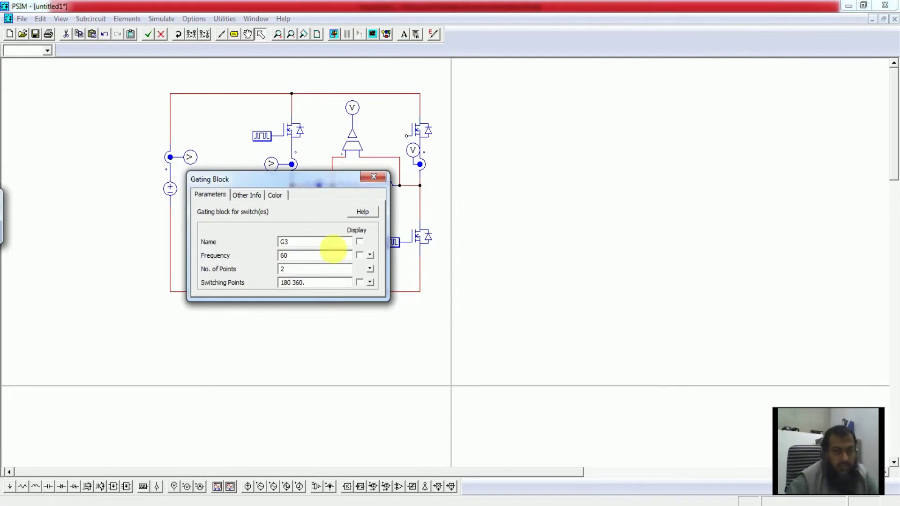
left_click(373, 177)
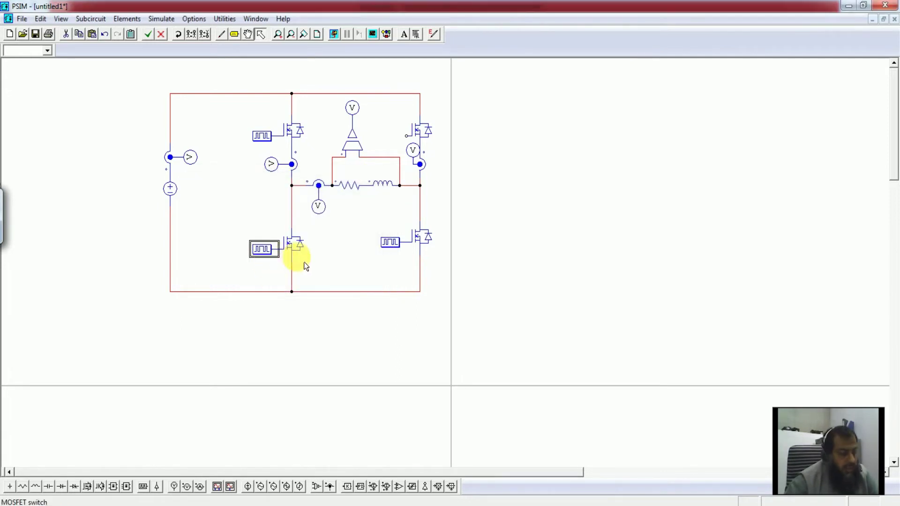
- Copy the 180–360 gating block to the gate of the second leg's upper MOSFET
key("ctrl+v")
left_click(404, 146)
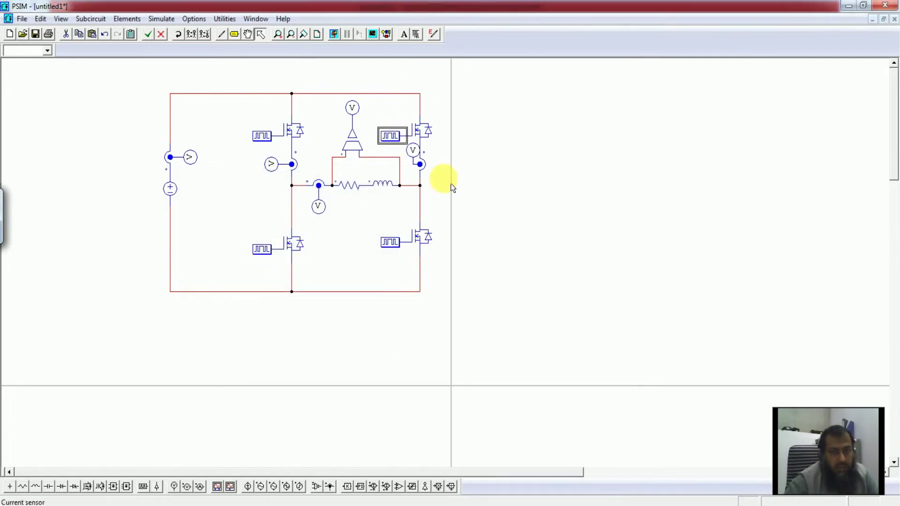
left_click(484, 189)
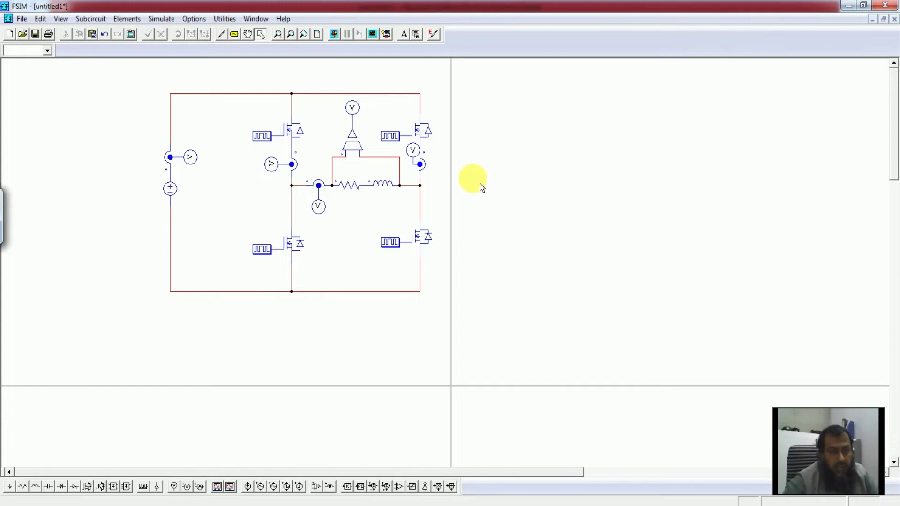
- Place a simulation control beside the circuit and set its total time to 0.1
left_click(162, 18)
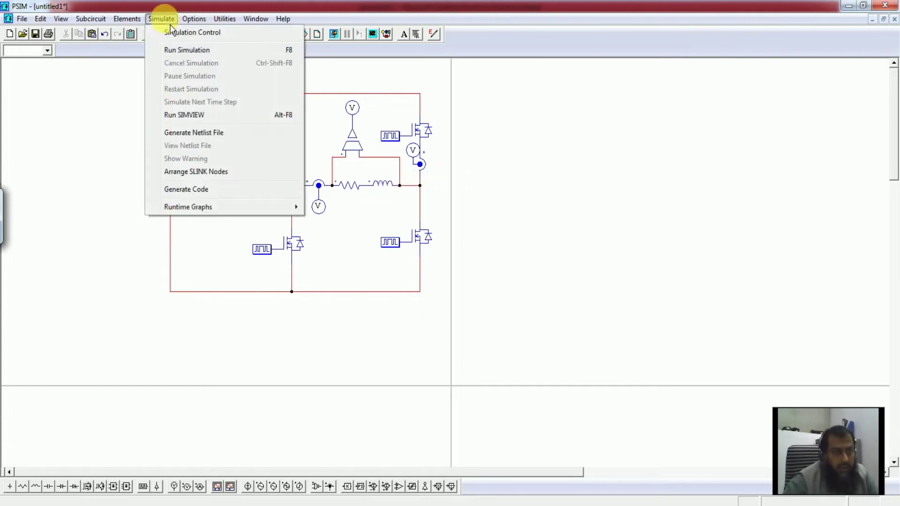
left_click(177, 32)
left_click(34, 177)
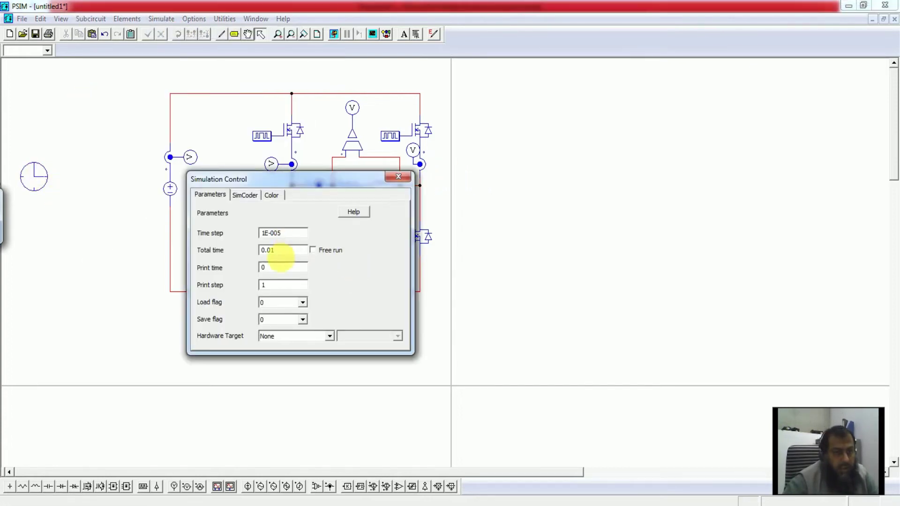
key("Left")
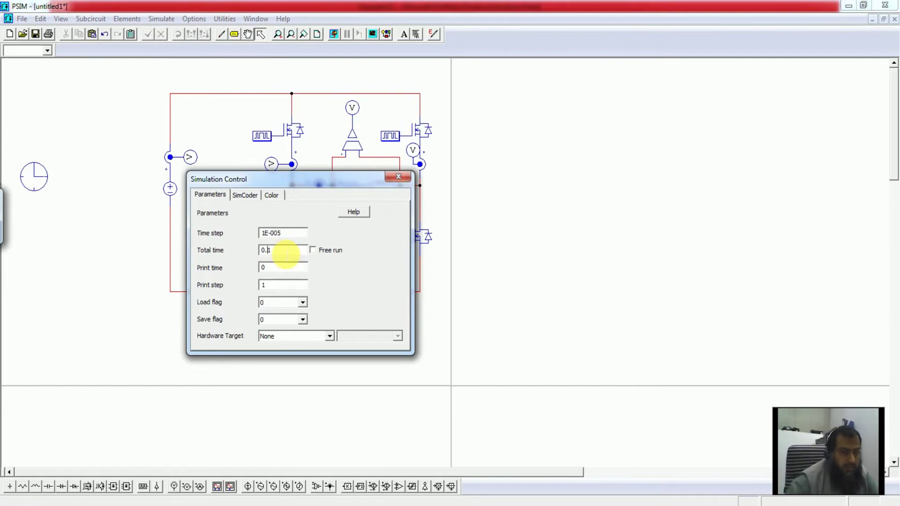
left_click(398, 177)
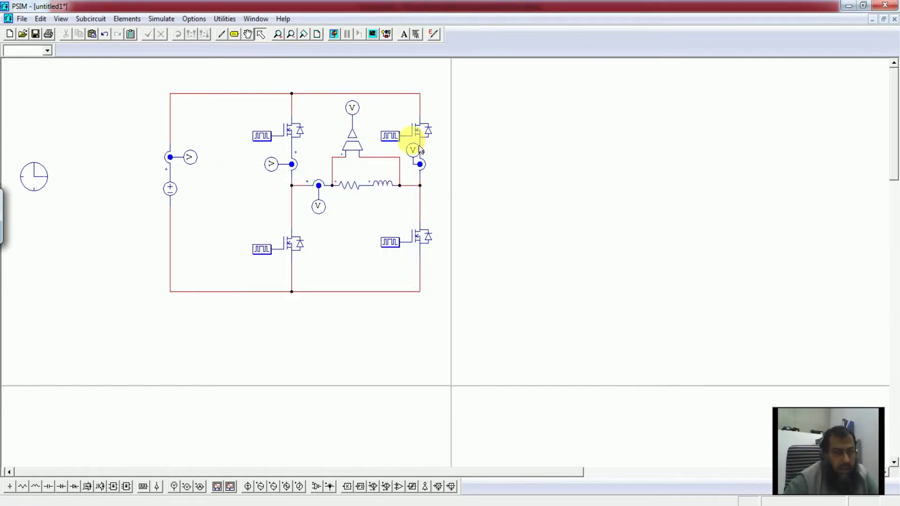
left_click(334, 34)
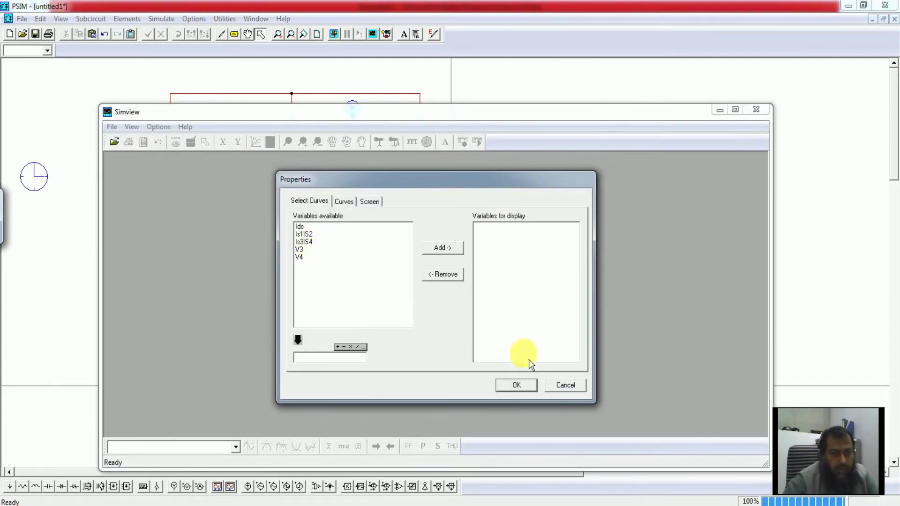
left_click(566, 387)
left_click(86, 251)
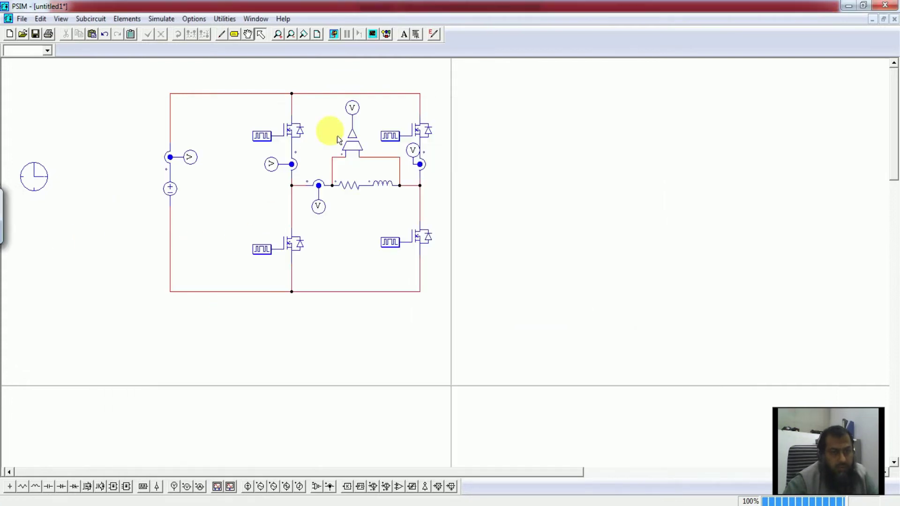
- Name the probe on the load voltage sensor Vo
double_click(352, 108)
key("shift+Left")
type("0")
key("BackSpace")
type("o")
left_click(374, 177)
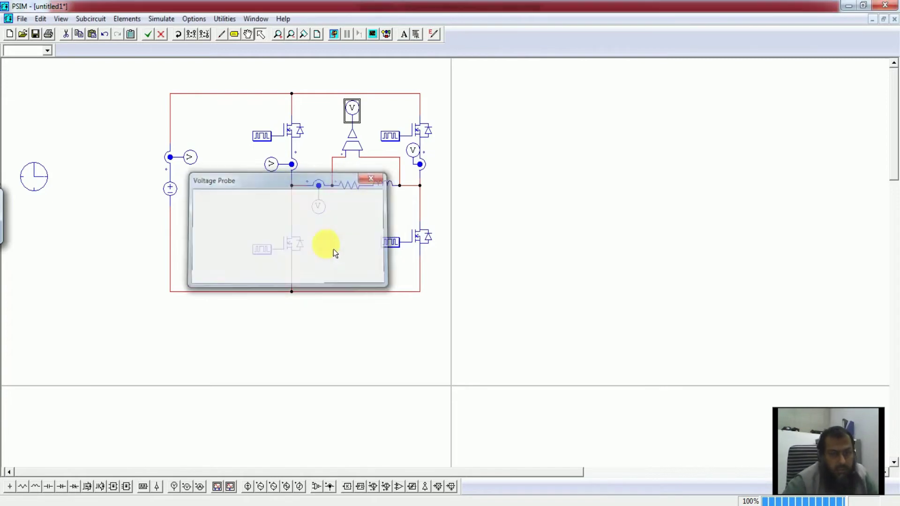
- Name the probe on the load current sensor Io
double_click(323, 216)
left_click(298, 245)
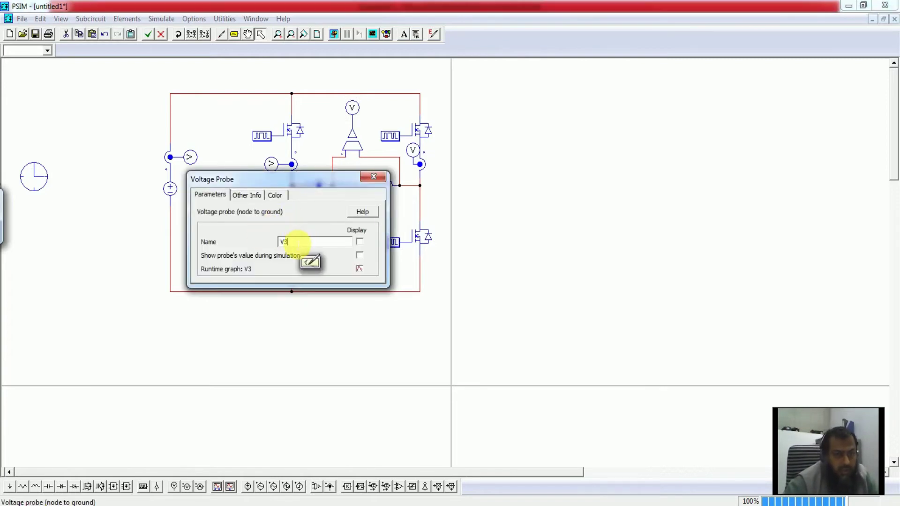
double_click(298, 245)
type("I0")
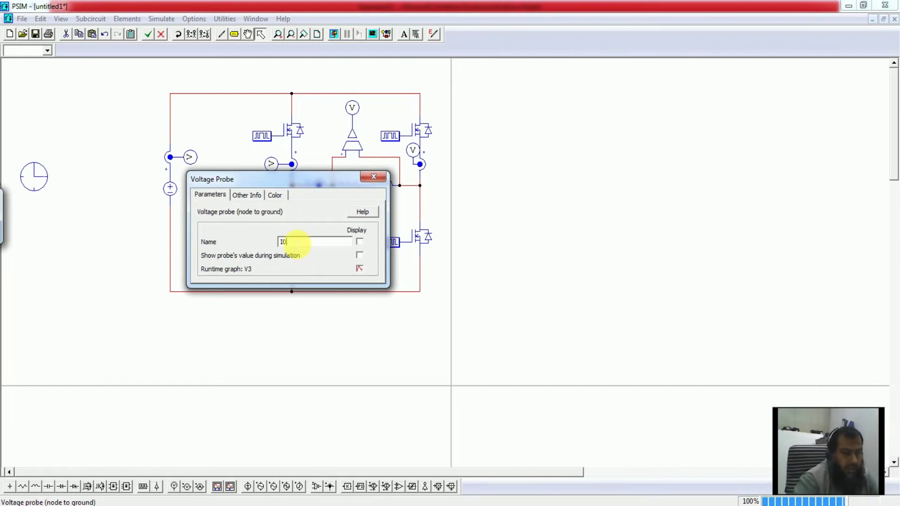
type("o")
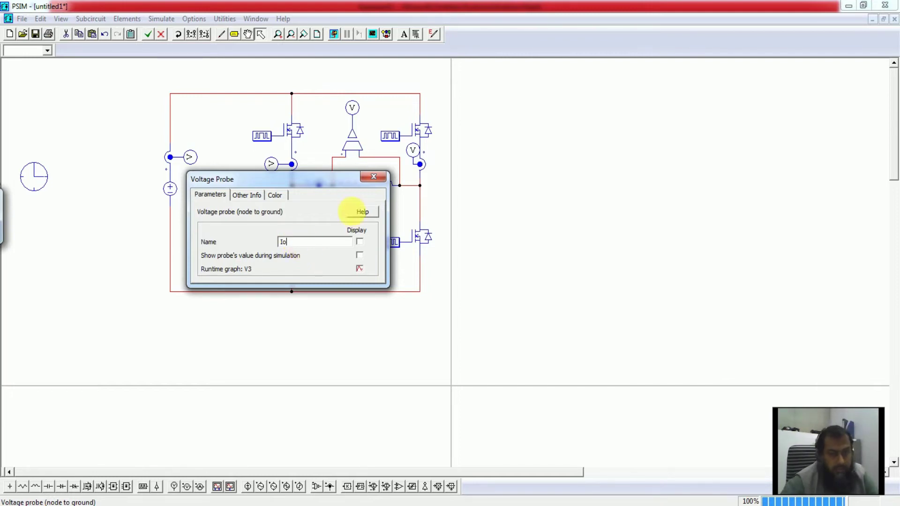
left_click(374, 177)
- Run the simulation and plot the output voltage Vo, with the graph maximized inside the waveform viewer
left_click(334, 34)
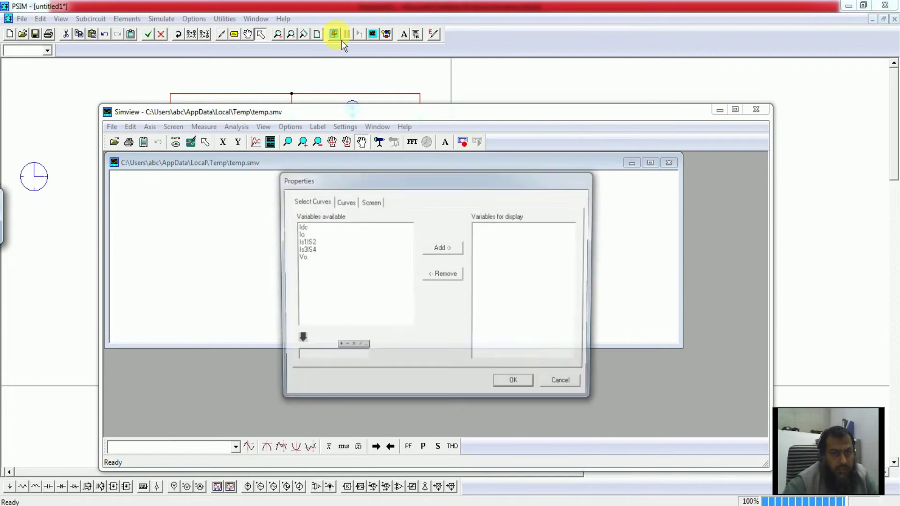
left_click(300, 227)
double_click(307, 258)
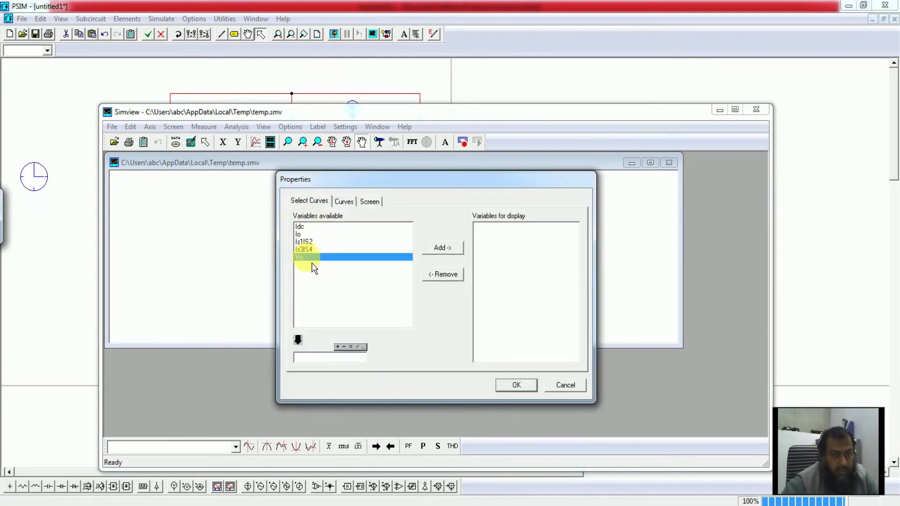
left_click(517, 386)
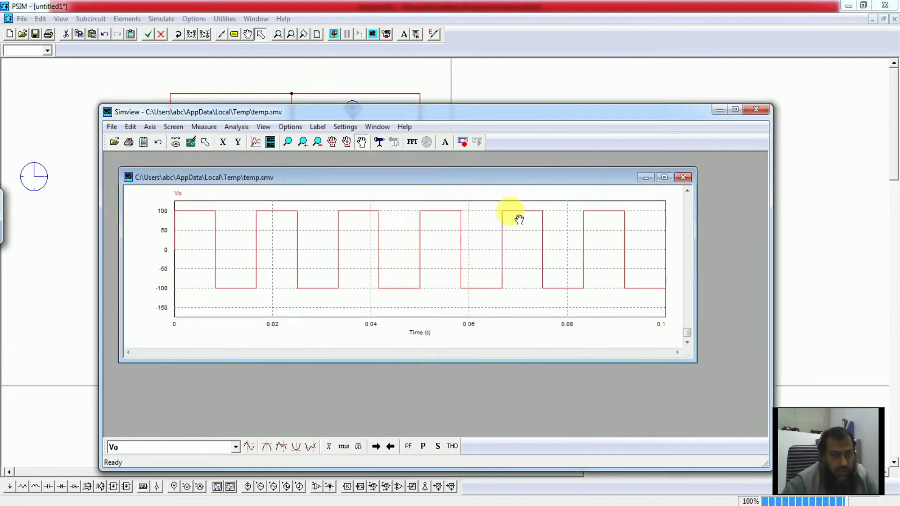
double_click(523, 178)
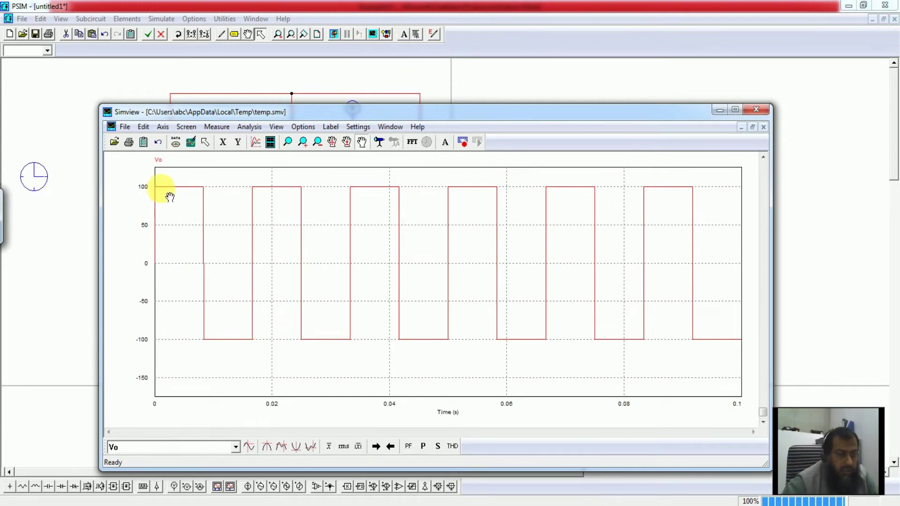
left_click_drag(283, 118, 339, 115)
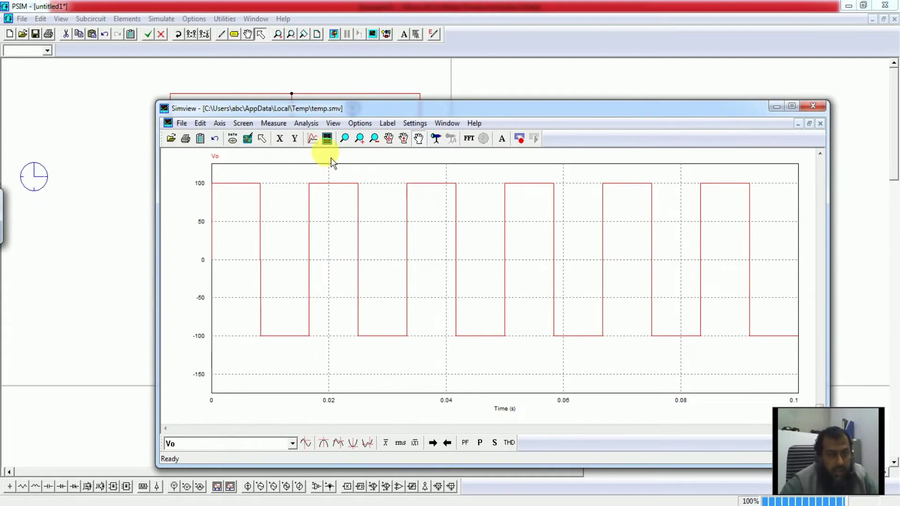
- Add the load current Io to the Vo graph and maximize the waveform viewer window
left_click(313, 139)
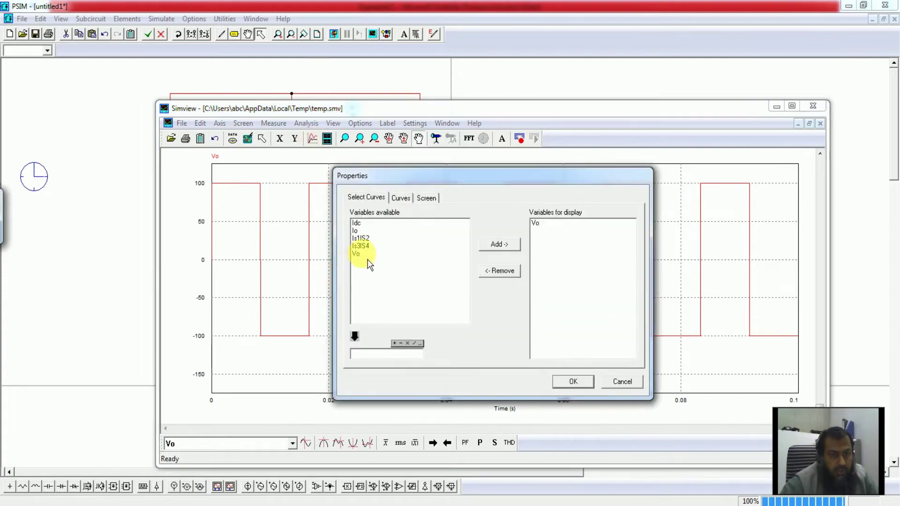
double_click(361, 230)
left_click(573, 381)
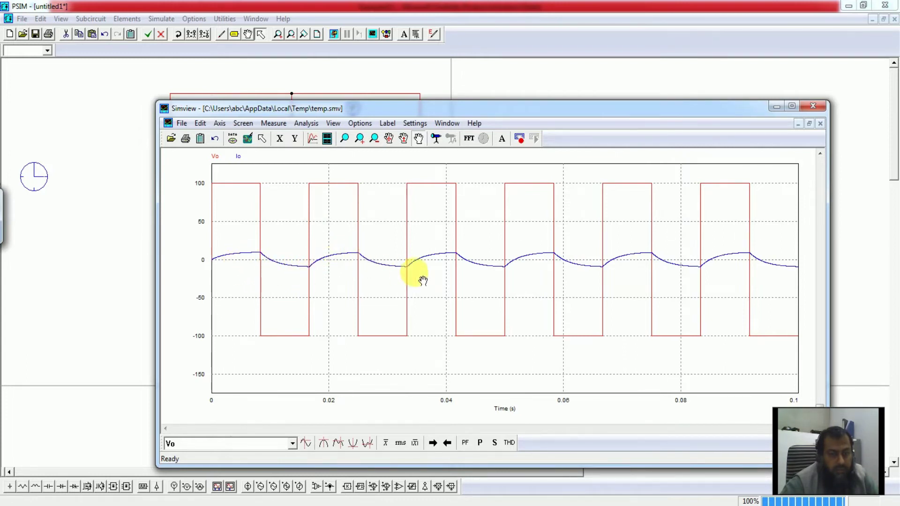
double_click(580, 109)
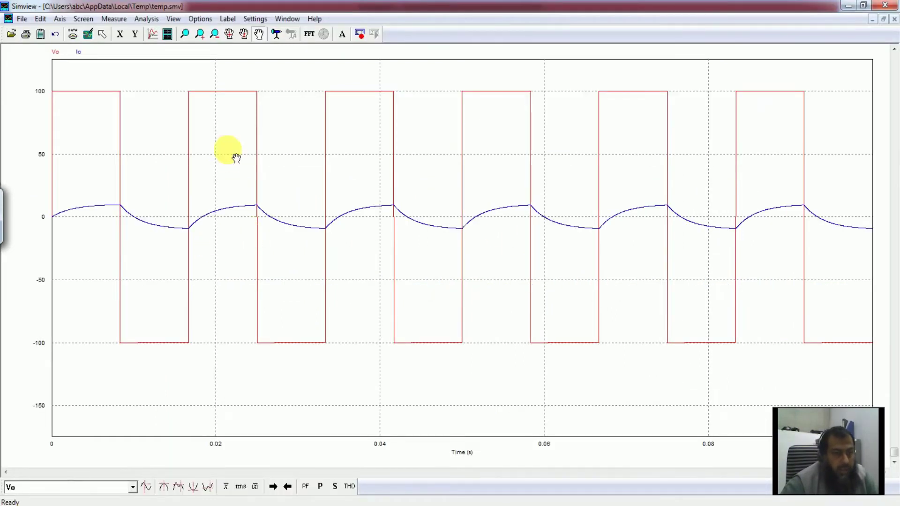
- Add two separate graphs below the Vo and Io plot, one for Is1IS2 and one for Is3IS4
left_click(176, 43)
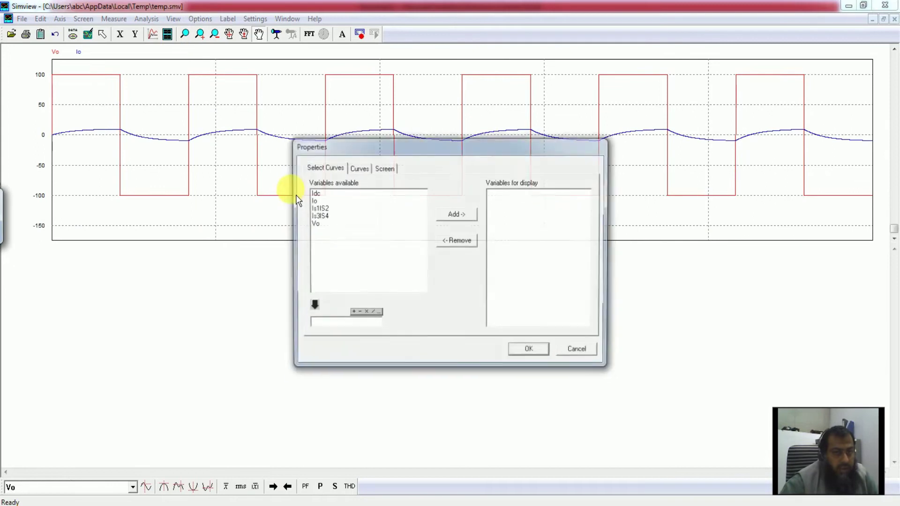
double_click(331, 208)
left_click(531, 353)
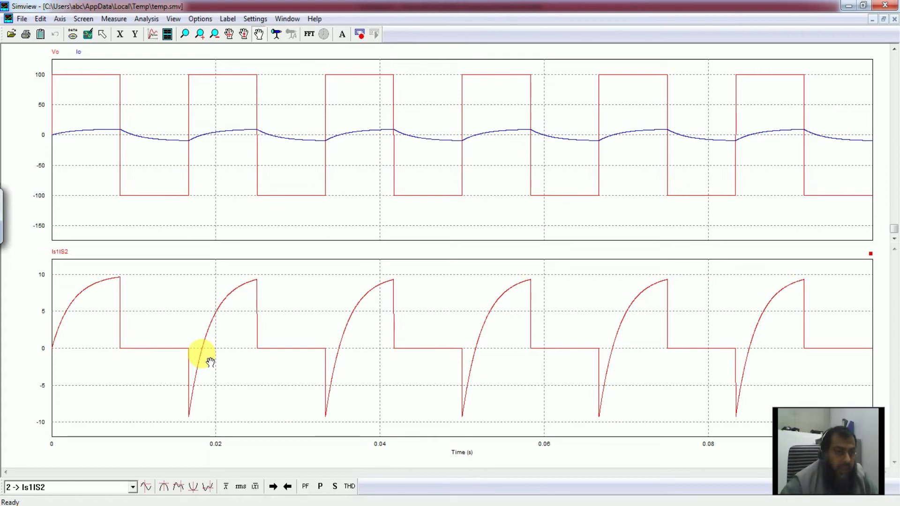
left_click(174, 35)
double_click(321, 216)
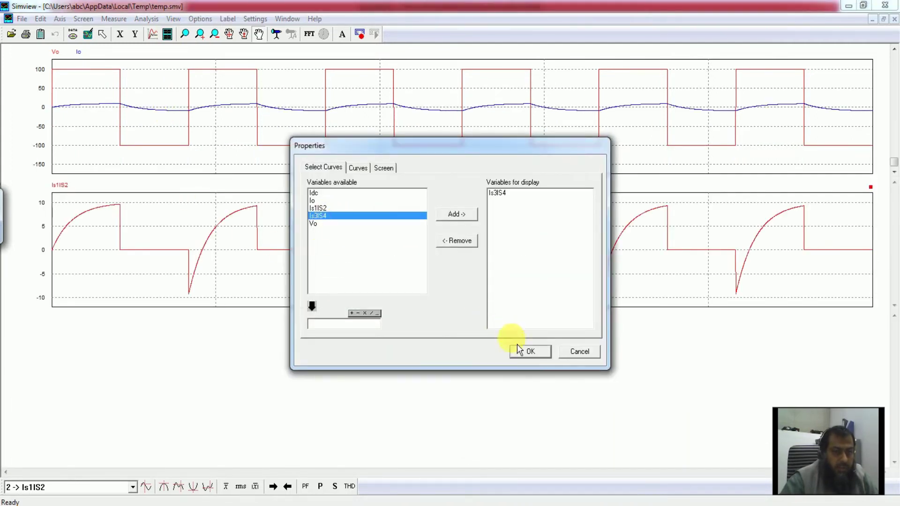
left_click(520, 350)
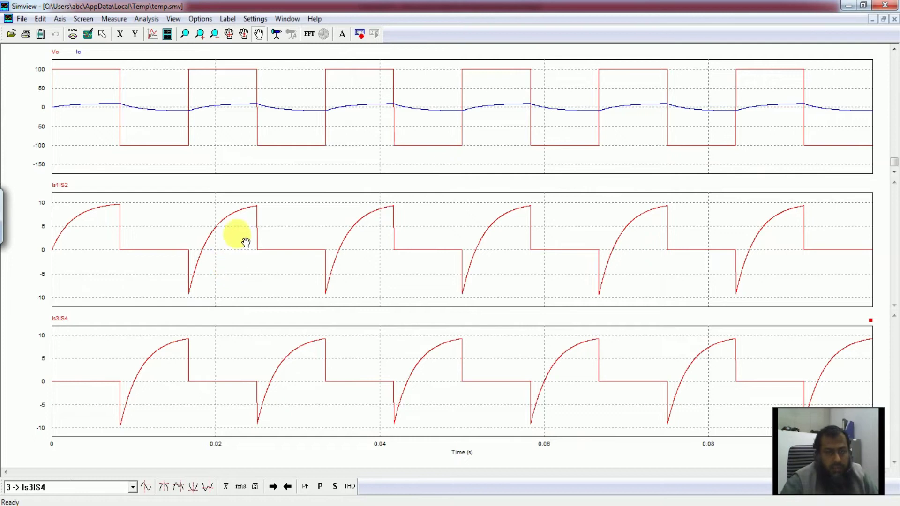
- Add a fourth graph below the switch currents that plots the source current Idc
left_click(168, 34)
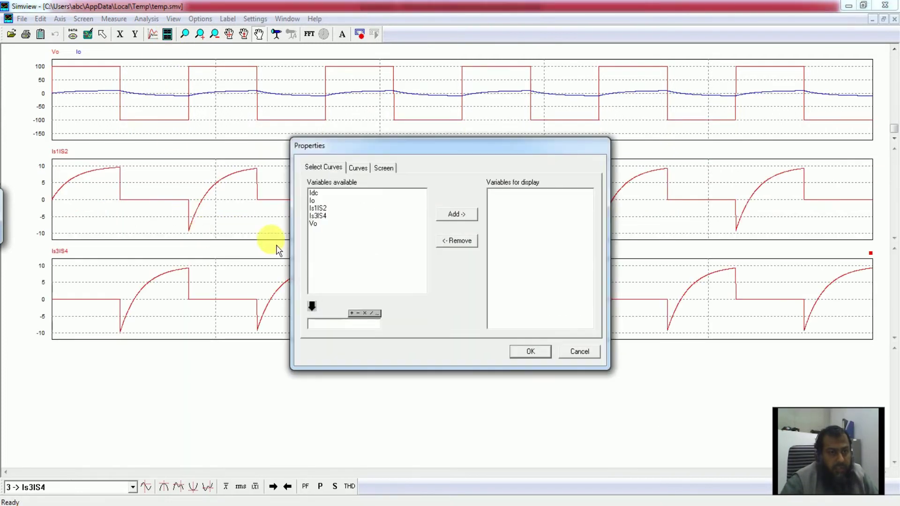
double_click(320, 193)
left_click(530, 352)
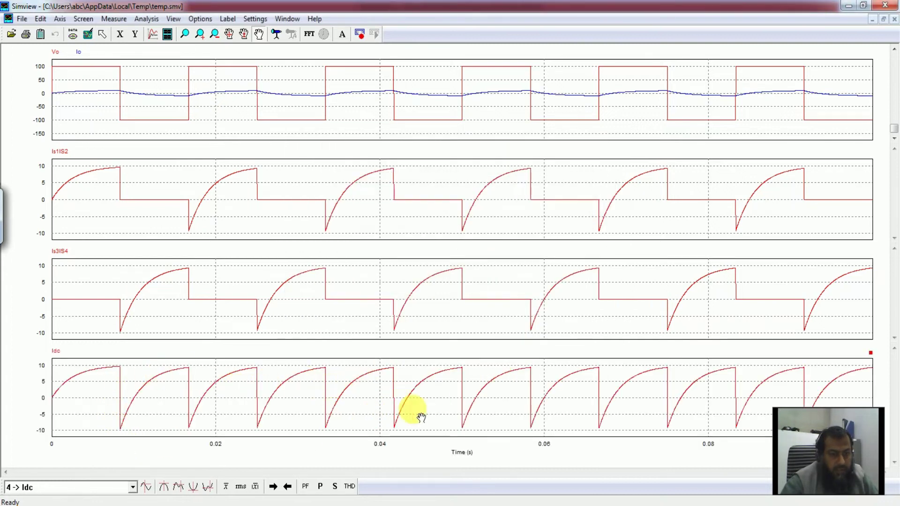
left_click_drag(841, 447, 839, 184)
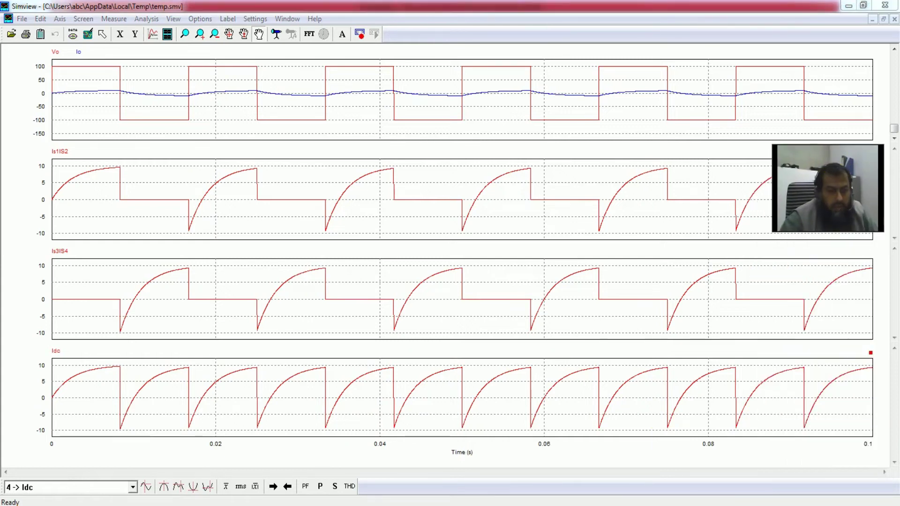
- Measure the average values of the plotted curves and compare the dc source current with the hand calculation in OneNote
left_click(232, 493)
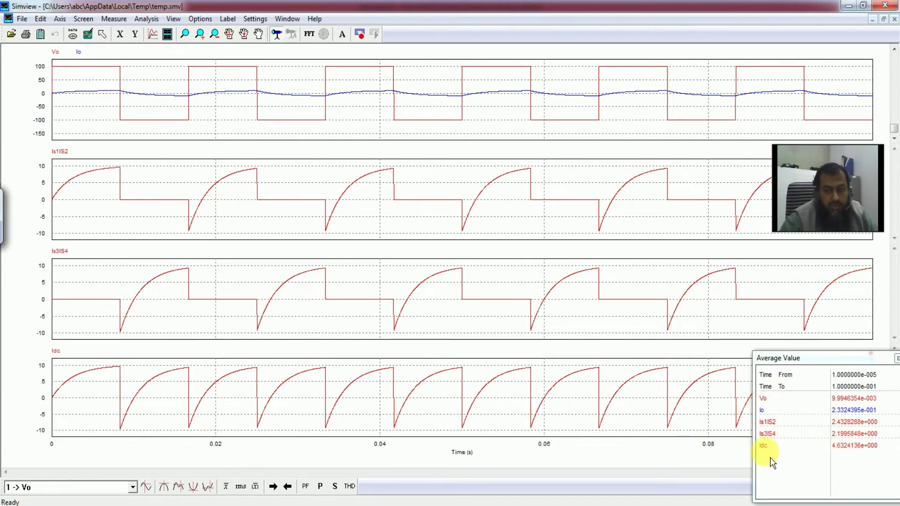
left_click(571, 505)
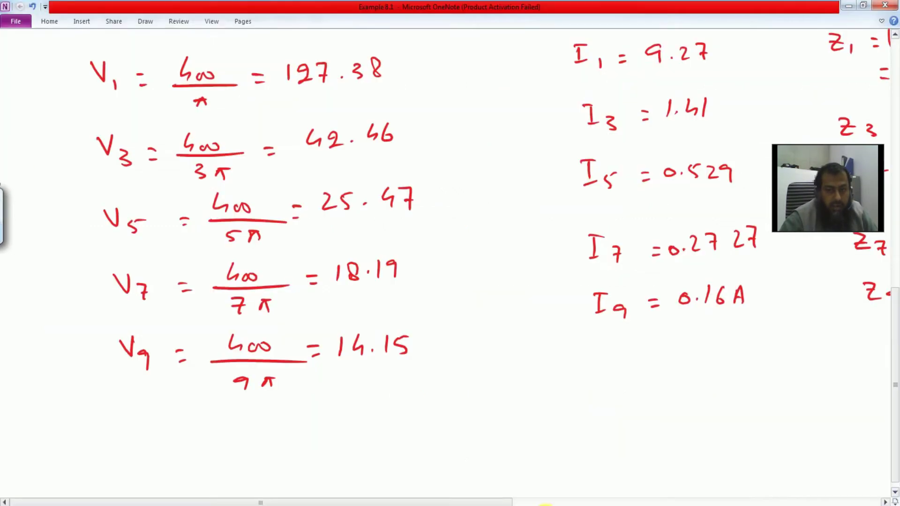
scroll(708, 371, "up", 6)
scroll(708, 372, "up", 5)
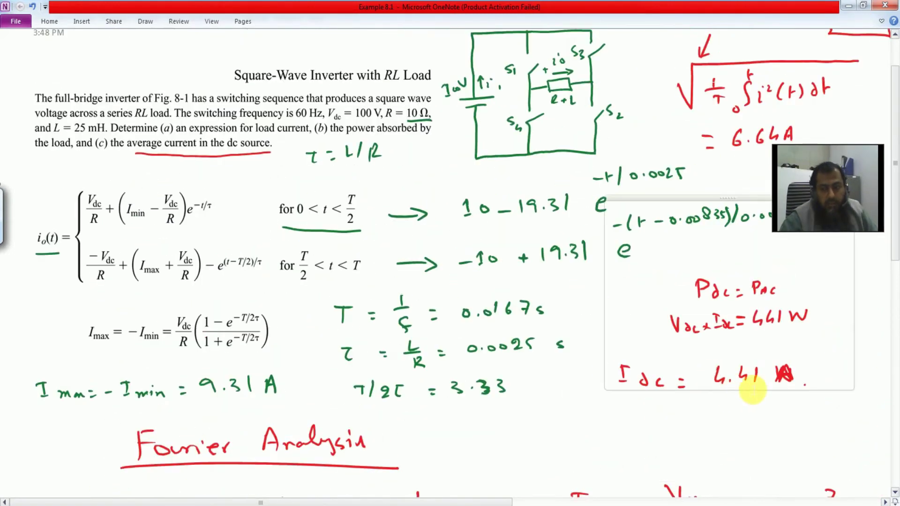
key("alt+Tab")
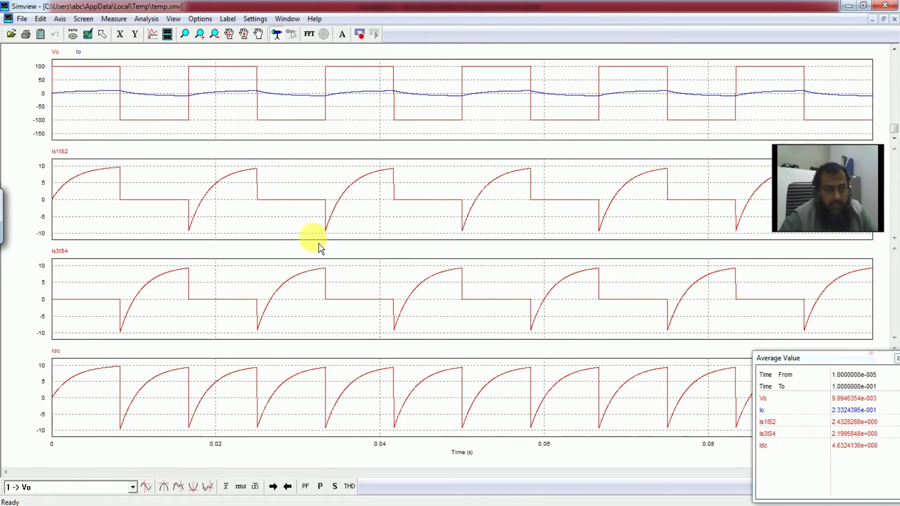
- Remove the three lower current graphs and take Io off the remaining graph, leaving only Vo plotted
left_click(67, 166)
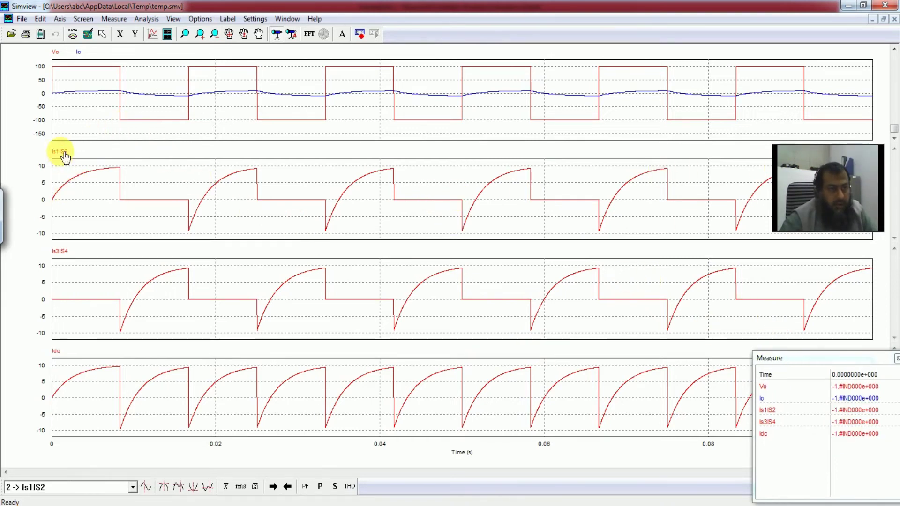
double_click(66, 157)
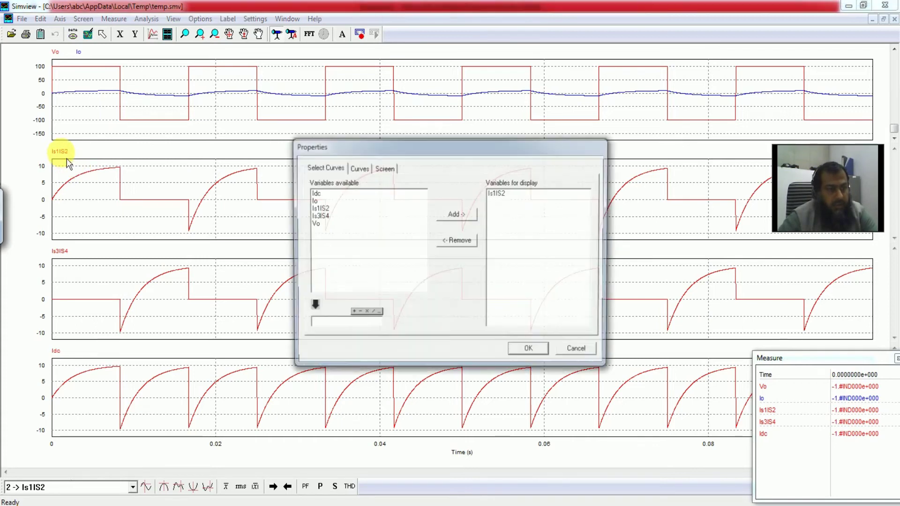
left_click(582, 352)
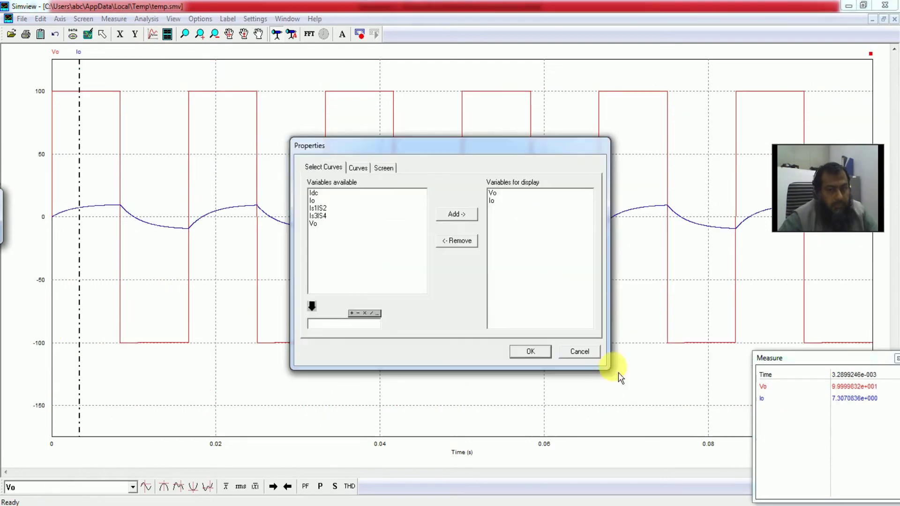
left_click(578, 351)
right_click(81, 65)
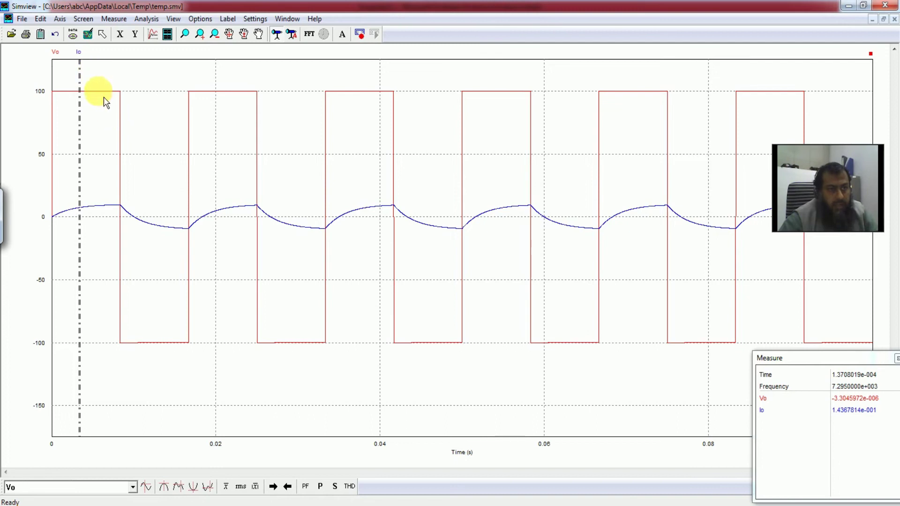
double_click(81, 51)
double_click(492, 201)
left_click(529, 353)
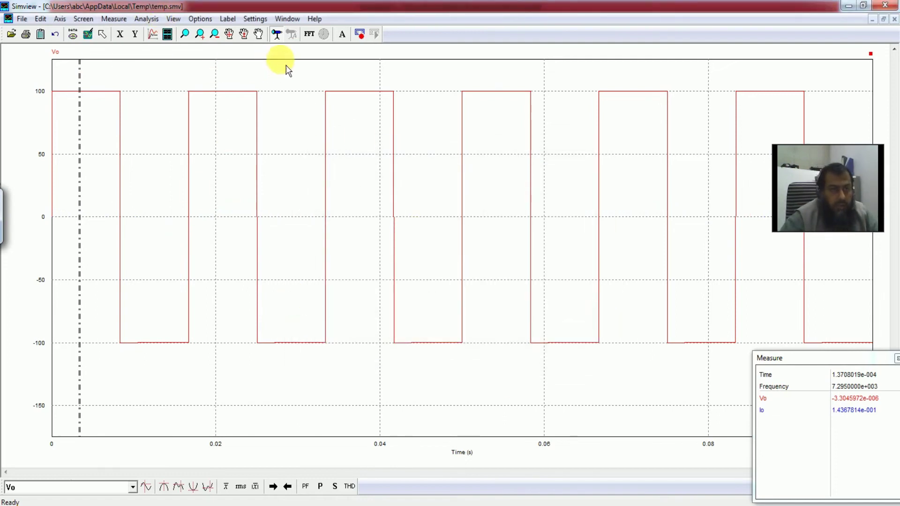
- Show the FFT spectrum of Vo and set its frequency axis to range from 0 to 600
left_click(314, 38)
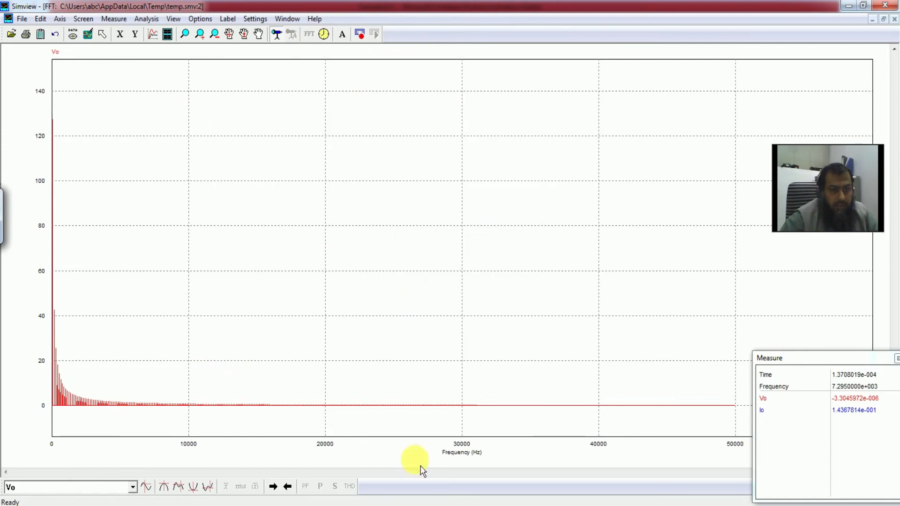
left_click(120, 34)
double_click(450, 262)
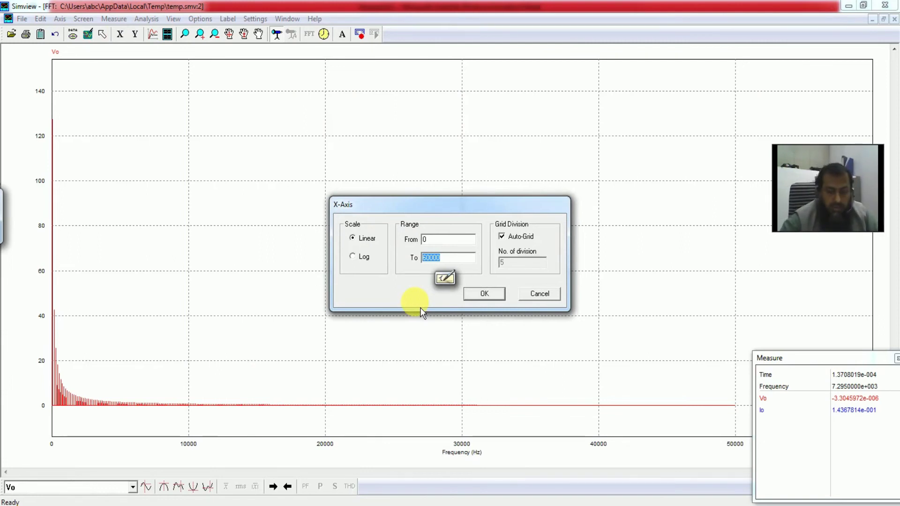
type("6")
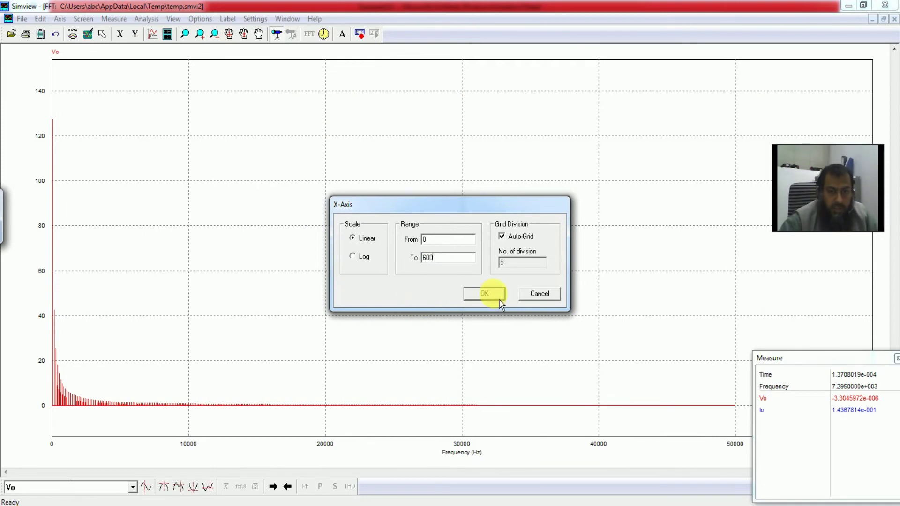
left_click(485, 294)
- Measure the fundamental peak of the Vo spectrum and compare it with the calculated V1 in the OneNote Fourier analysis
left_click_drag(868, 367, 858, 367)
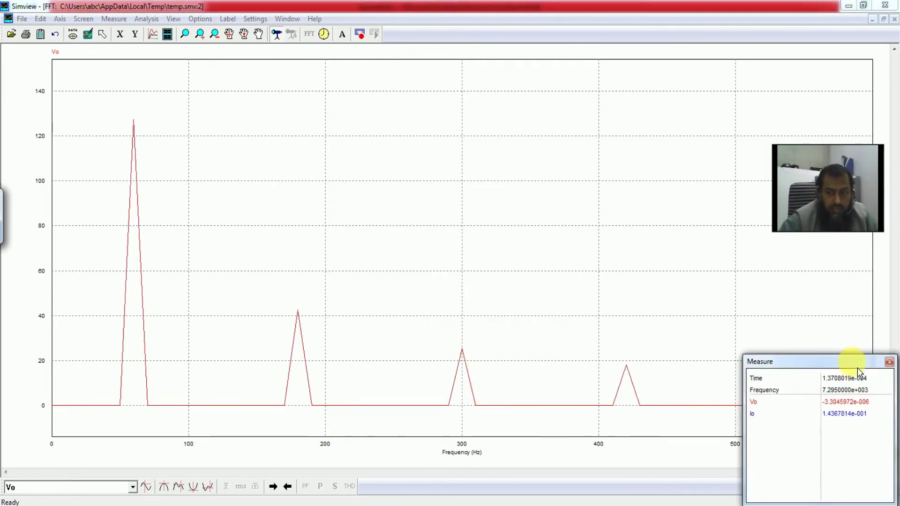
left_click(140, 210)
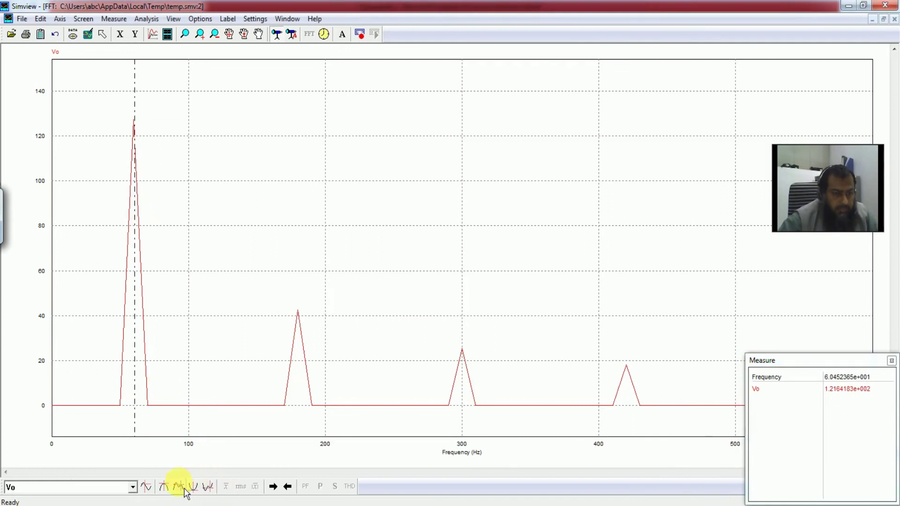
left_click_drag(140, 386, 91, 381)
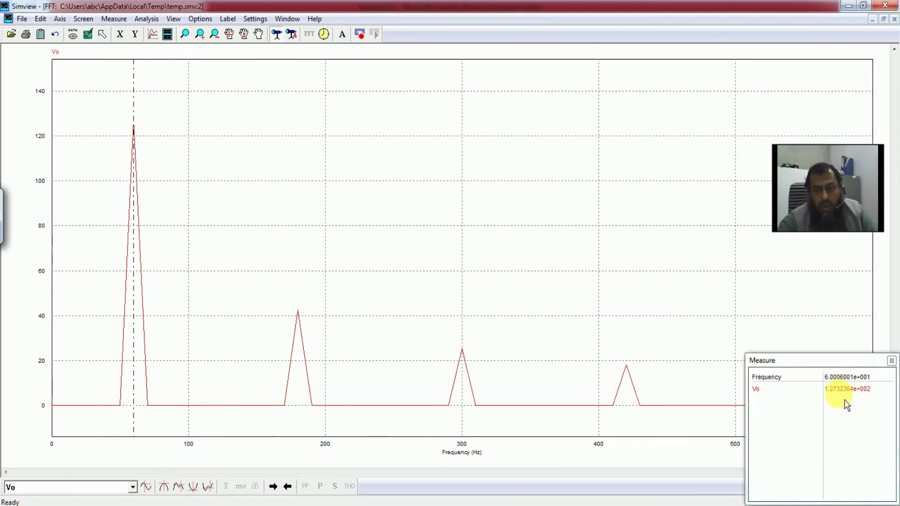
key("alt+Tab")
scroll(309, 328, "down", 3)
scroll(300, 332, "down", 3)
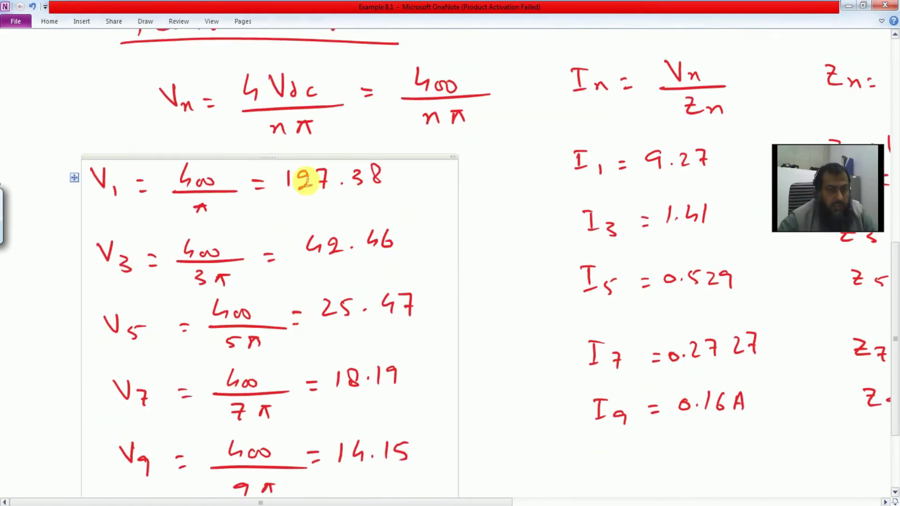
scroll(314, 178, "up", 2)
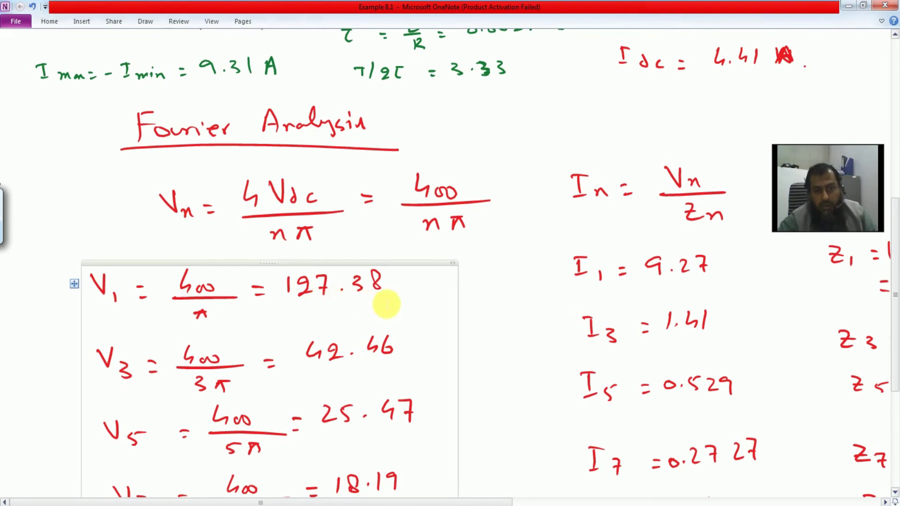
key("alt+Tab")
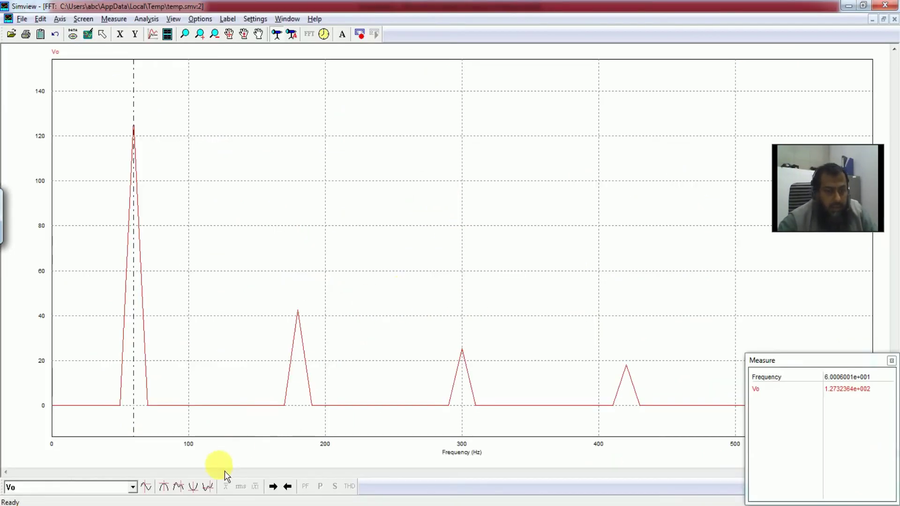
- Move the measurement cursor to the third harmonic peak of Vo and compare it with the calculated V3 in OneNote
left_click(275, 491)
left_click(276, 491)
left_click(276, 491)
left_click(276, 491)
left_click(275, 490)
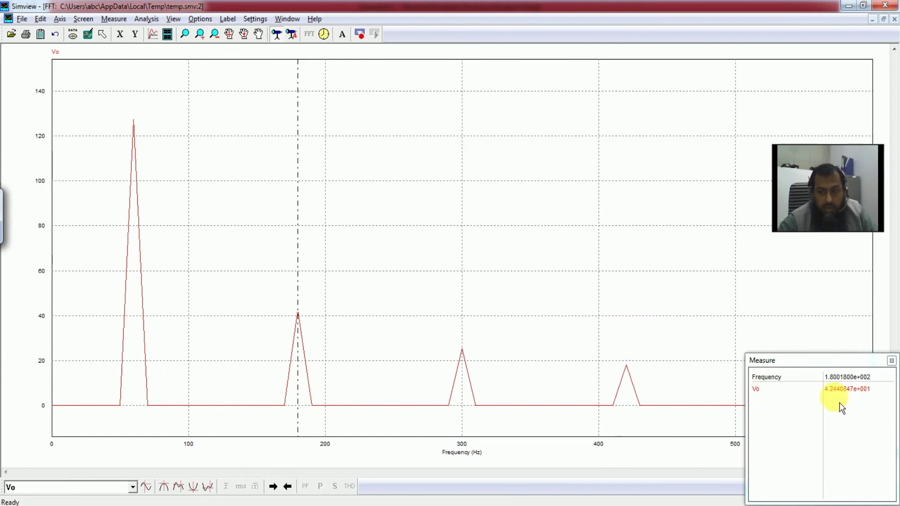
key("alt+Tab")
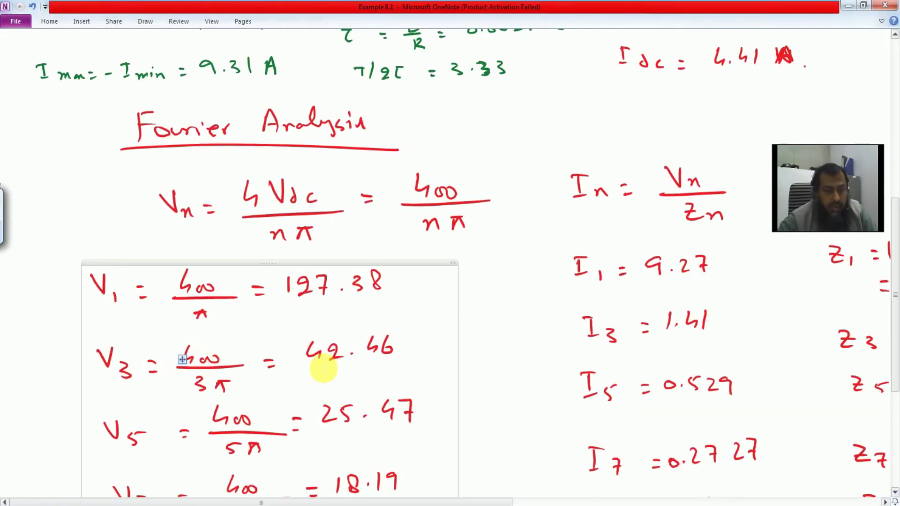
key("alt+Tab")
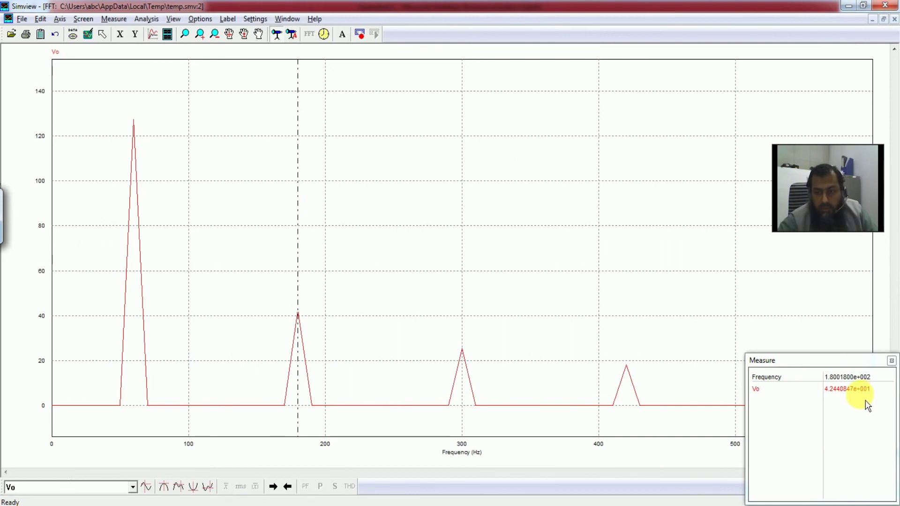
key("alt+Tab")
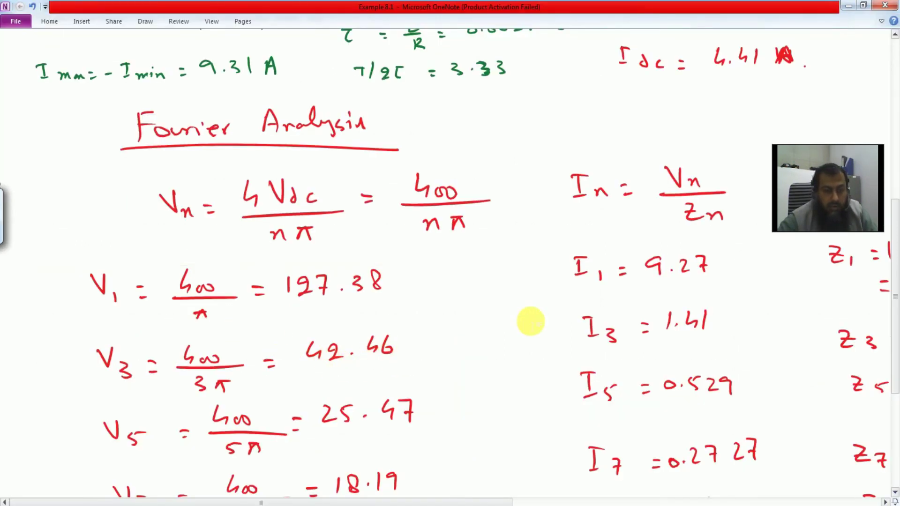
- Measure the fifth and seventh harmonic peaks of Vo and compare them with the calculated V5 and V7 in OneNote
scroll(528, 317, "down", 5)
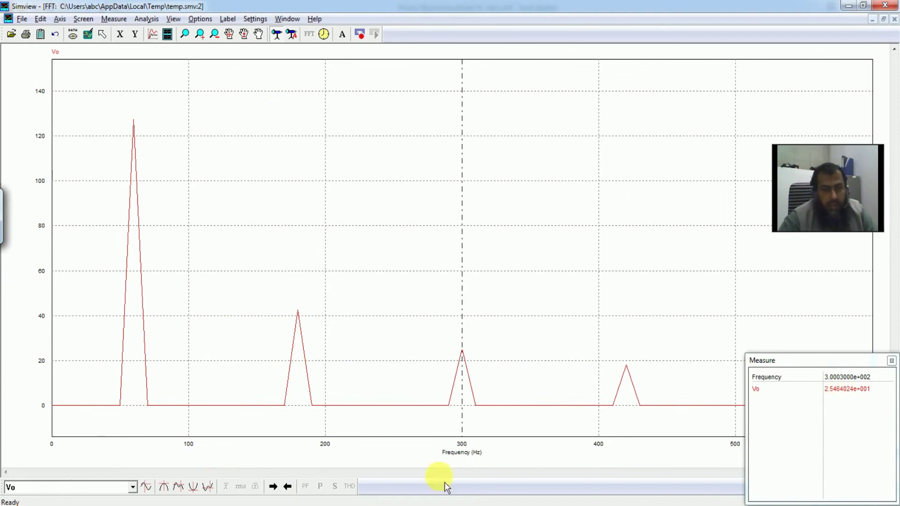
left_click(274, 487)
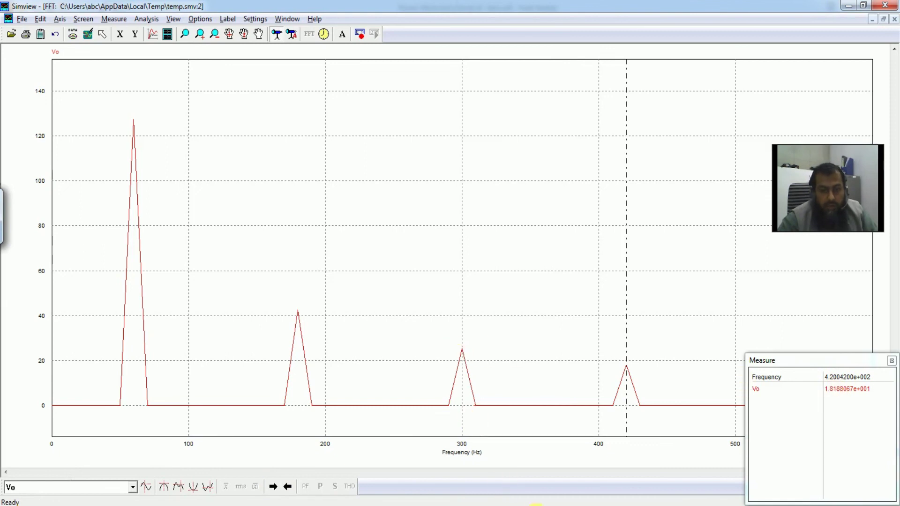
left_click(536, 505)
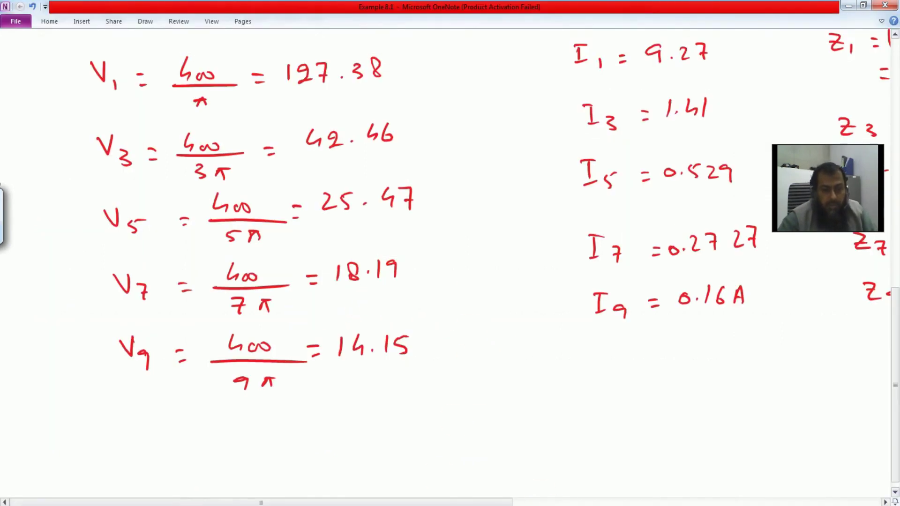
- Measure the ninth harmonic peak of Vo in Simview, compare it with the calculated V9 in OneNote, and end the measurement
left_click(536, 505)
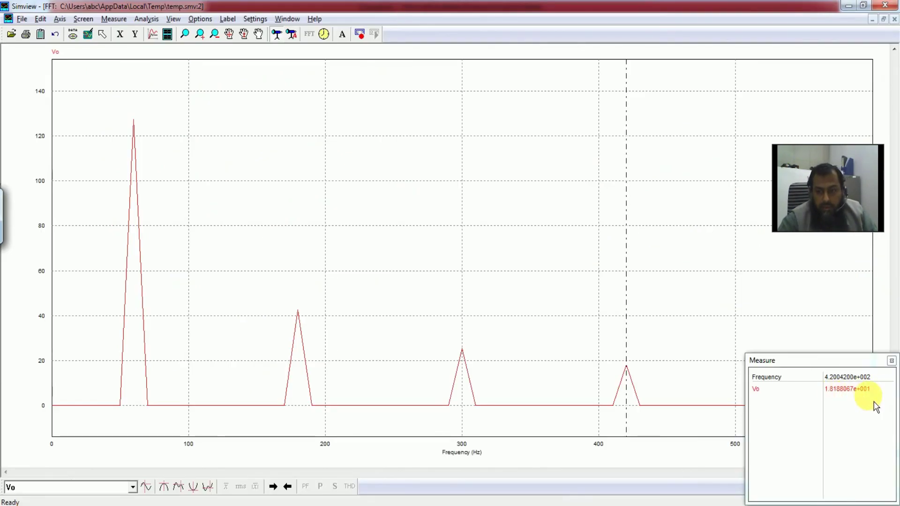
left_click(273, 487)
left_click_drag(814, 363, 458, 284)
left_click_drag(701, 375, 793, 383)
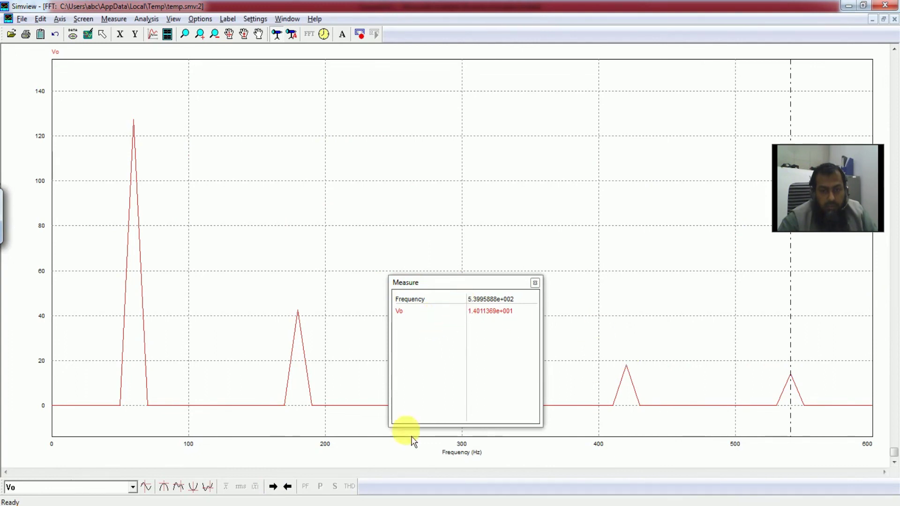
left_click(273, 487)
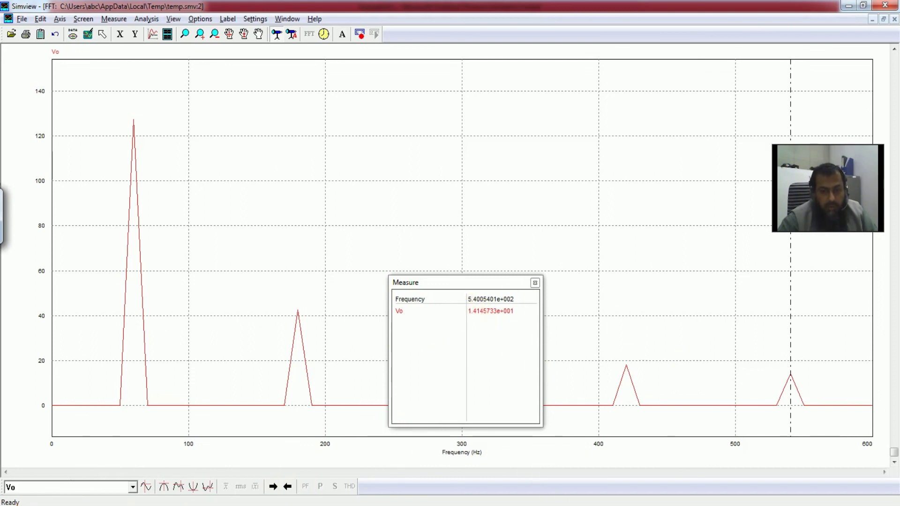
key("alt+Tab")
key("alt+Tab")
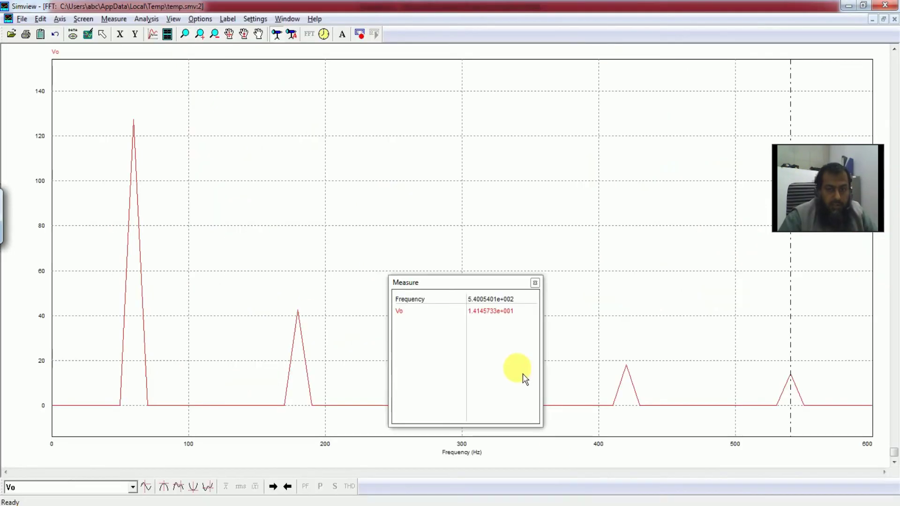
left_click(536, 283)
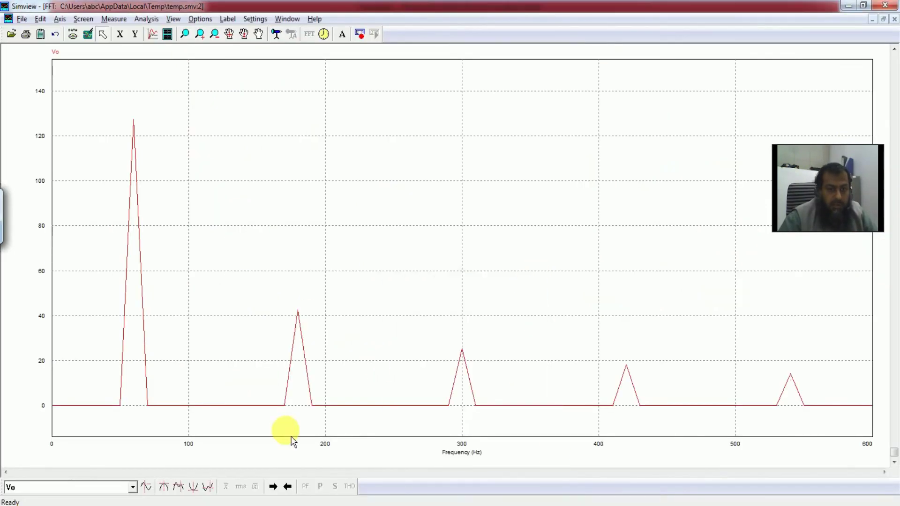
- Close the Vo FFT spectrum and the Simview waveform viewer to return to the inverter schematic in PSIM
key("alt+Tab")
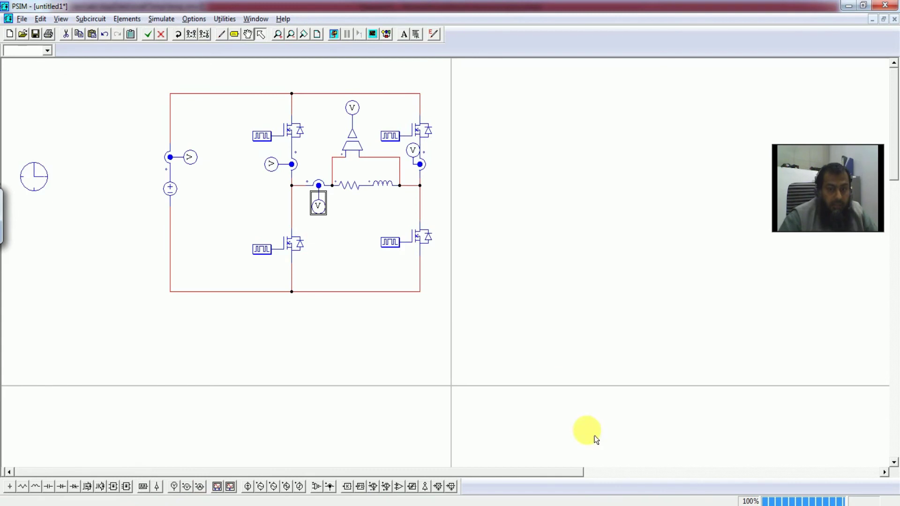
left_click(577, 505)
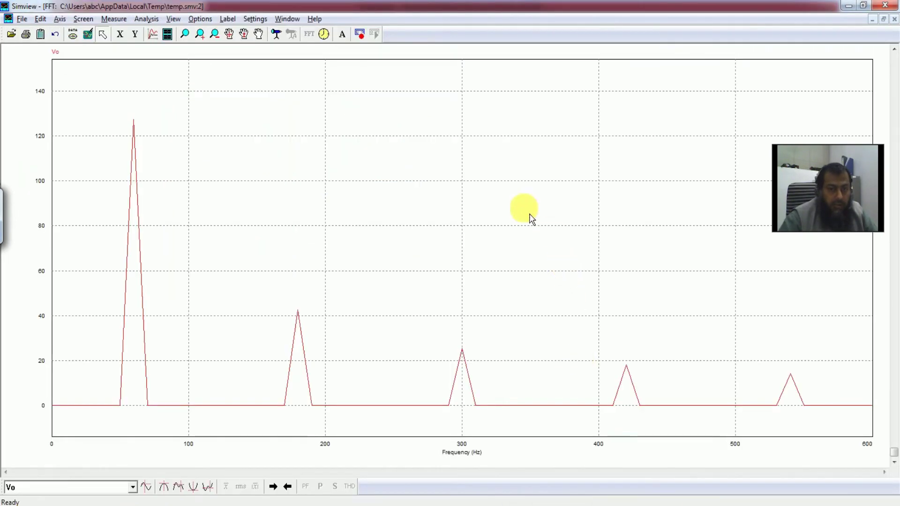
left_click(895, 19)
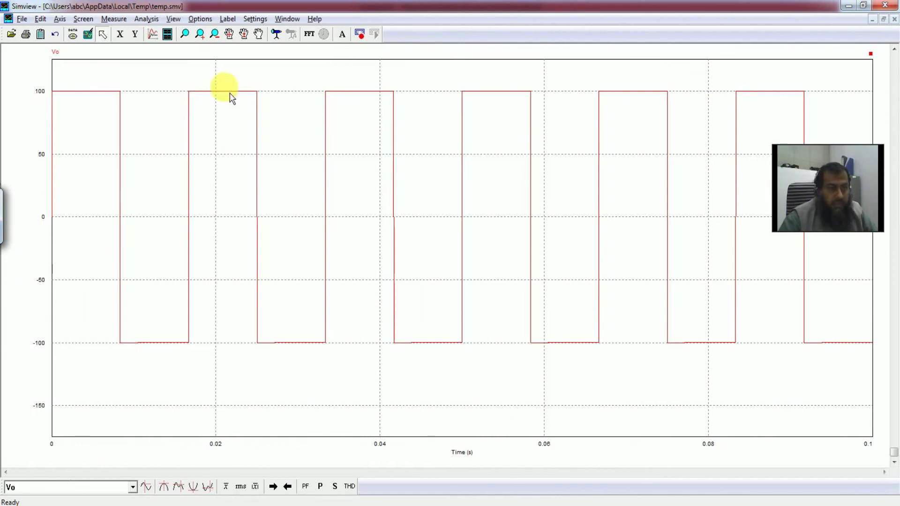
left_click(887, 6)
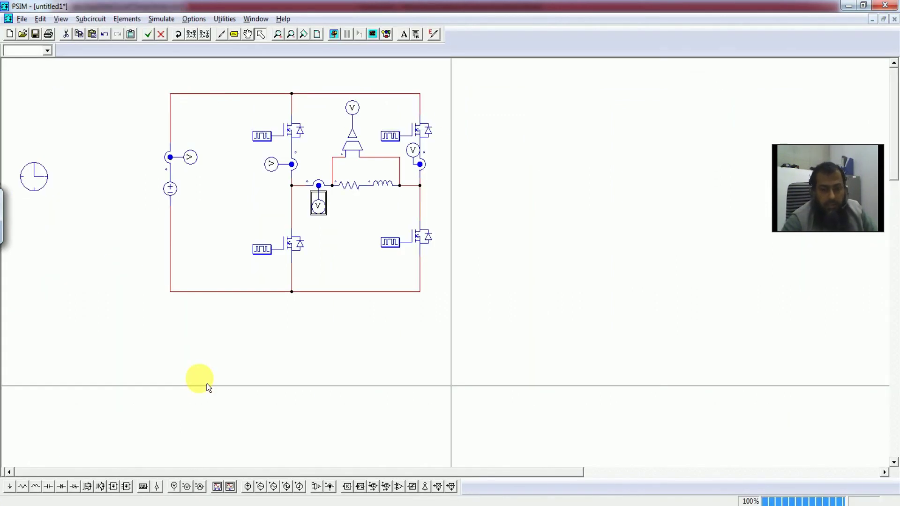